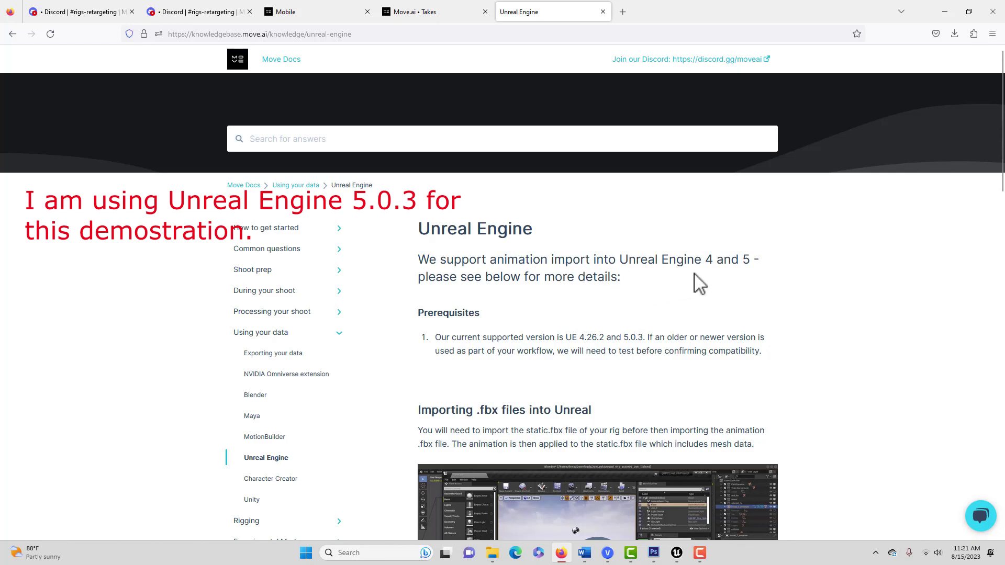
- Scroll the Unreal Engine article down to Prerequisites listing UE 4.26.2 and 5.0.3
scroll(707, 283, down, 1)
scroll(706, 283, down, 3)
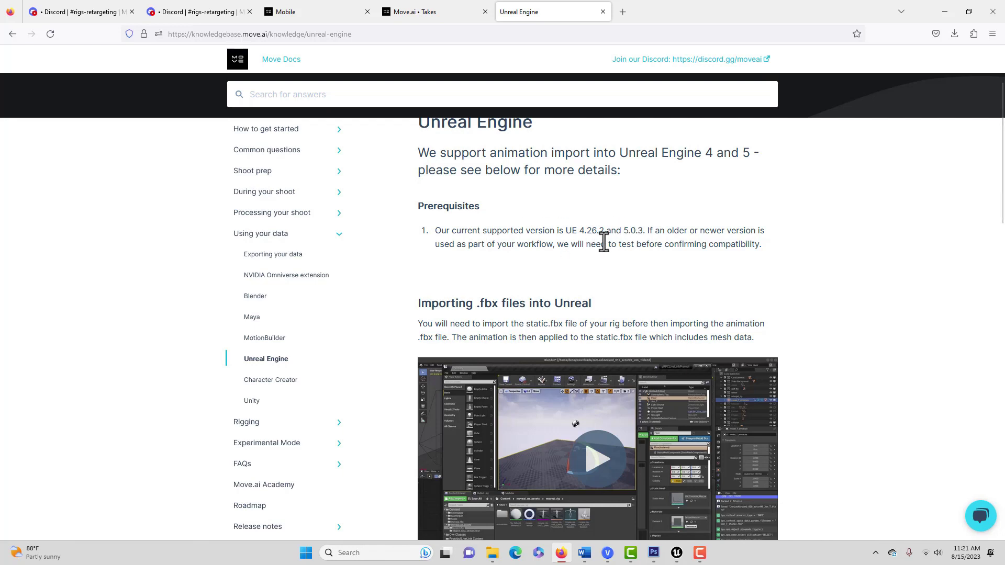
scroll(604, 242, down, 5)
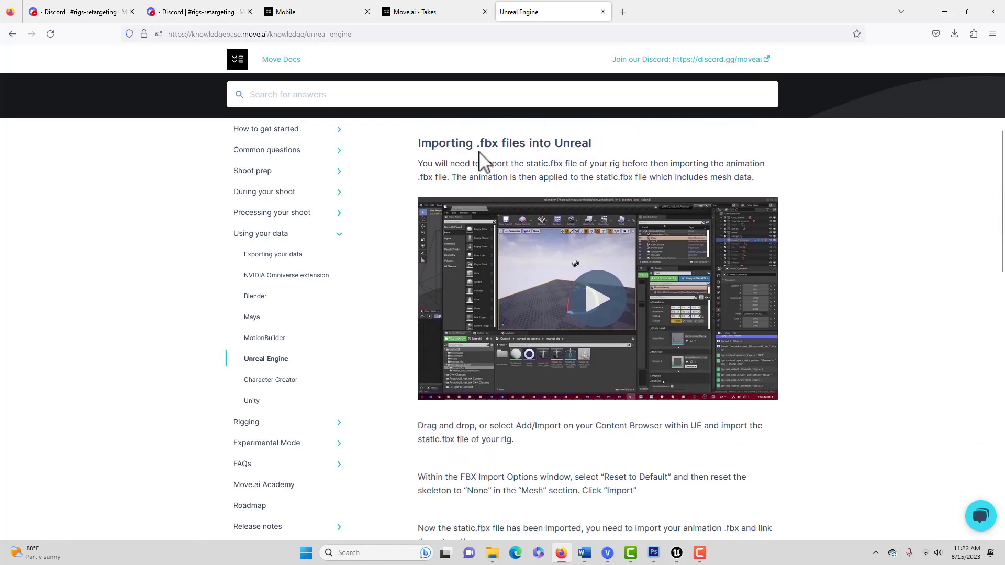
scroll(504, 169, down, 2)
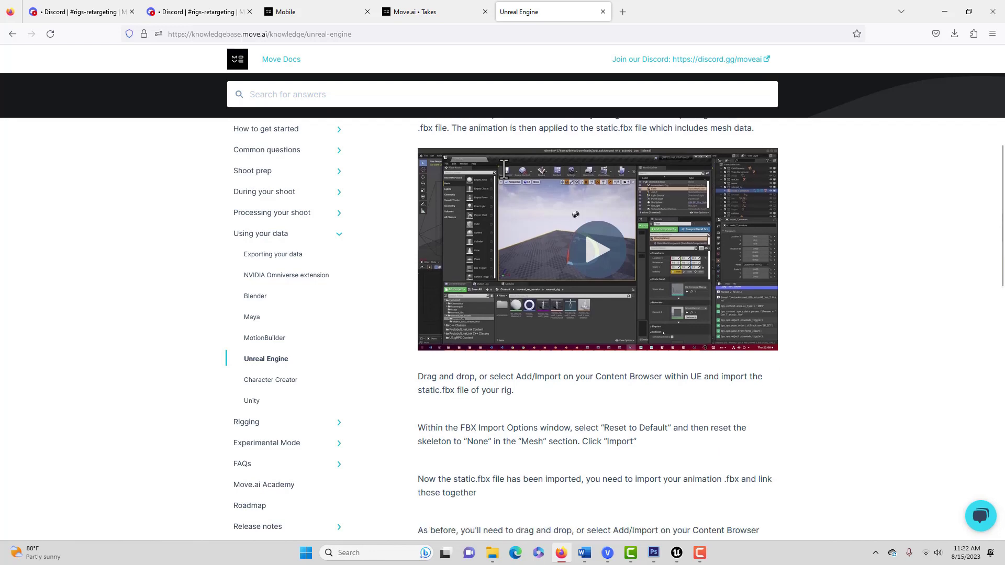
scroll(517, 194, down, 2)
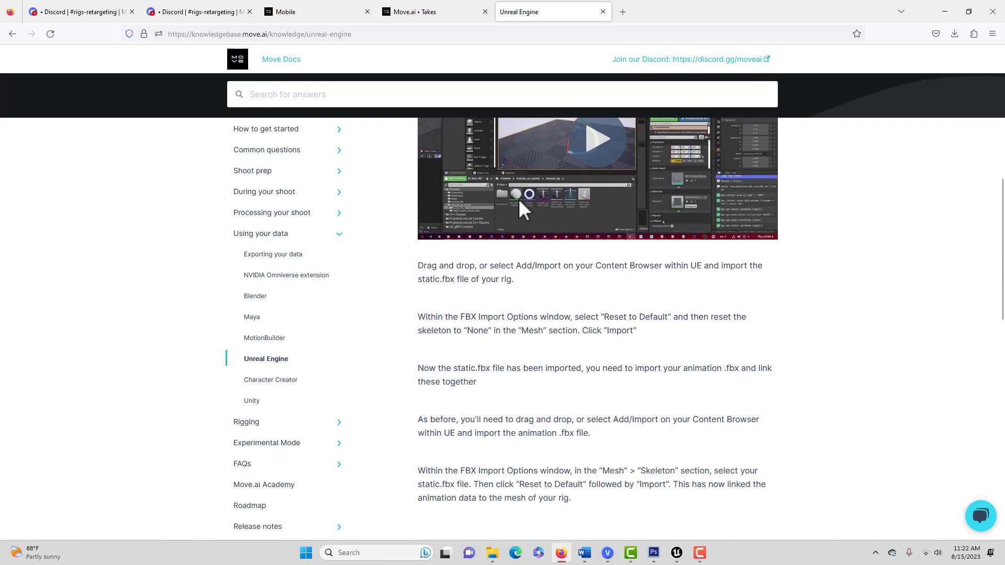
scroll(518, 199, up, 2)
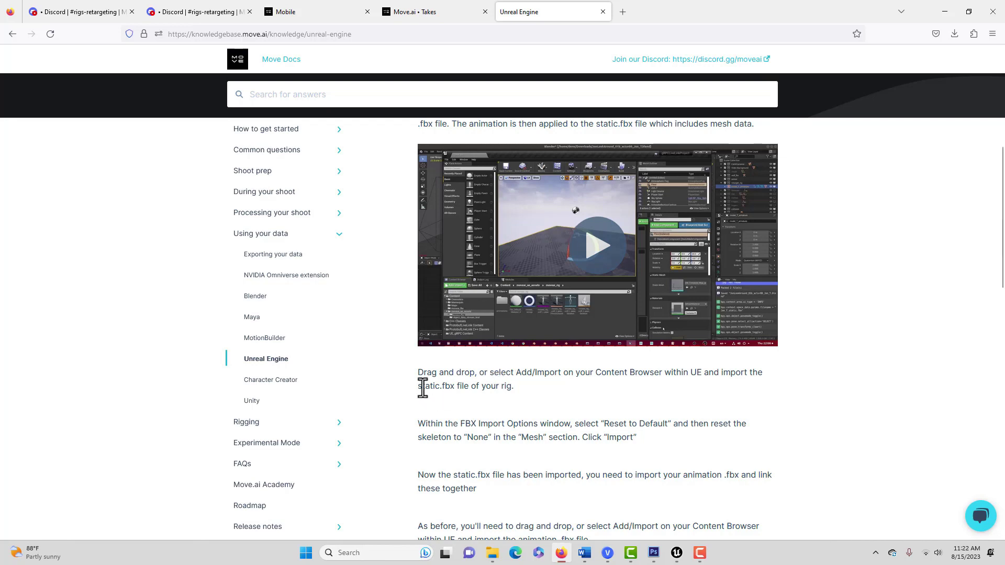
drag(417, 388, 456, 386)
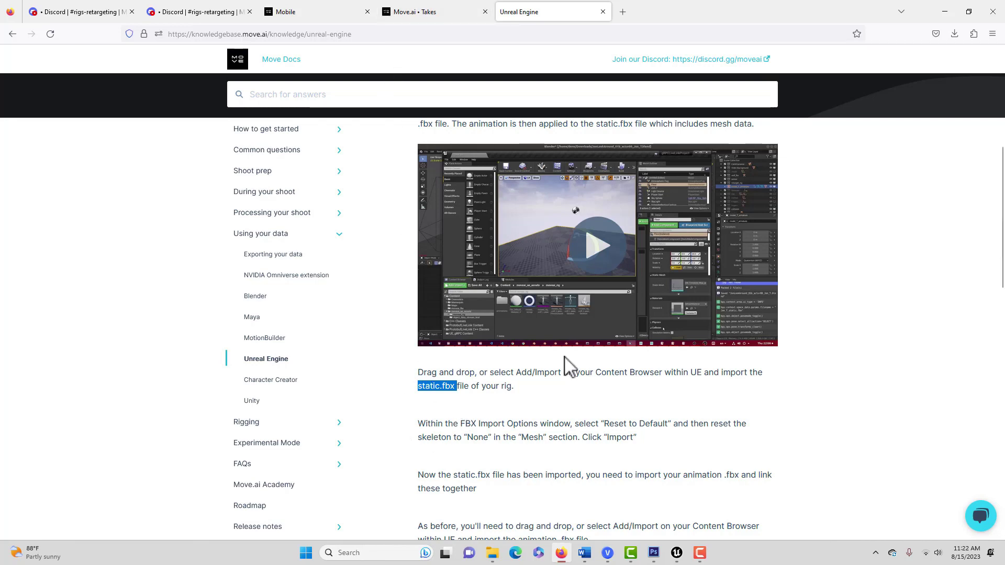
scroll(531, 348, down, 2)
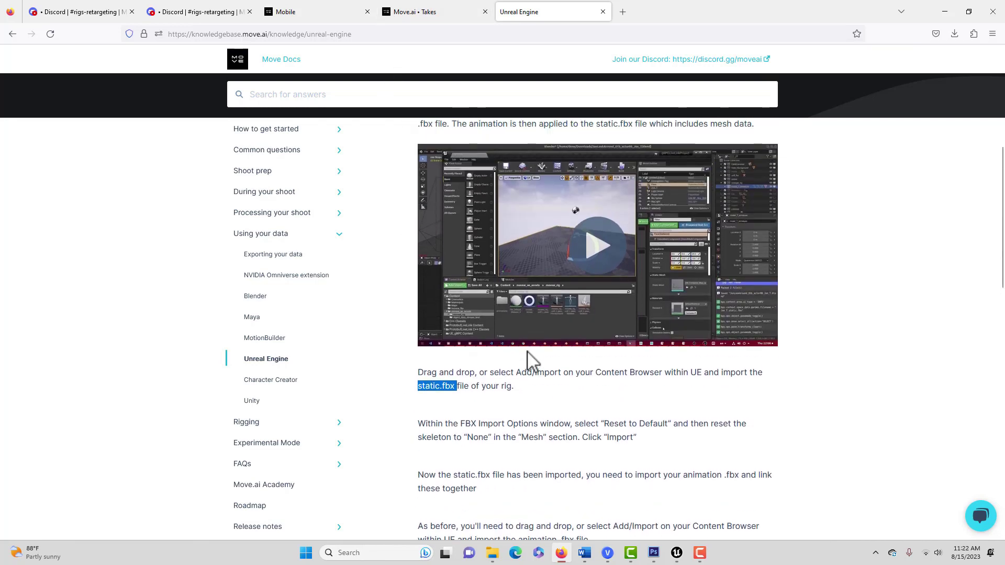
scroll(531, 360, down, 2)
scroll(528, 358, up, 3)
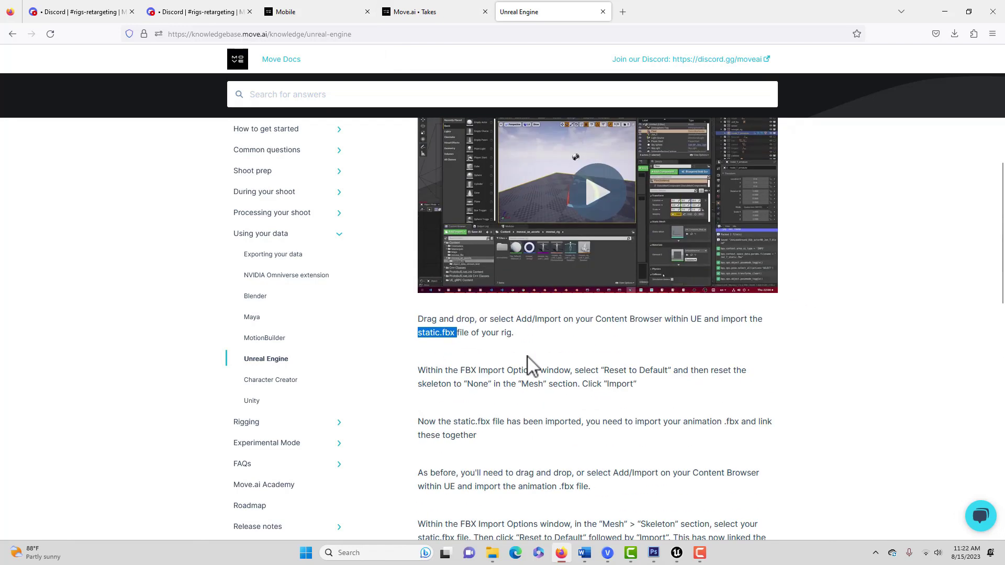
click(439, 15)
- Close the leftover Bedside_take_1 download options to reveal the Takes list
click(647, 170)
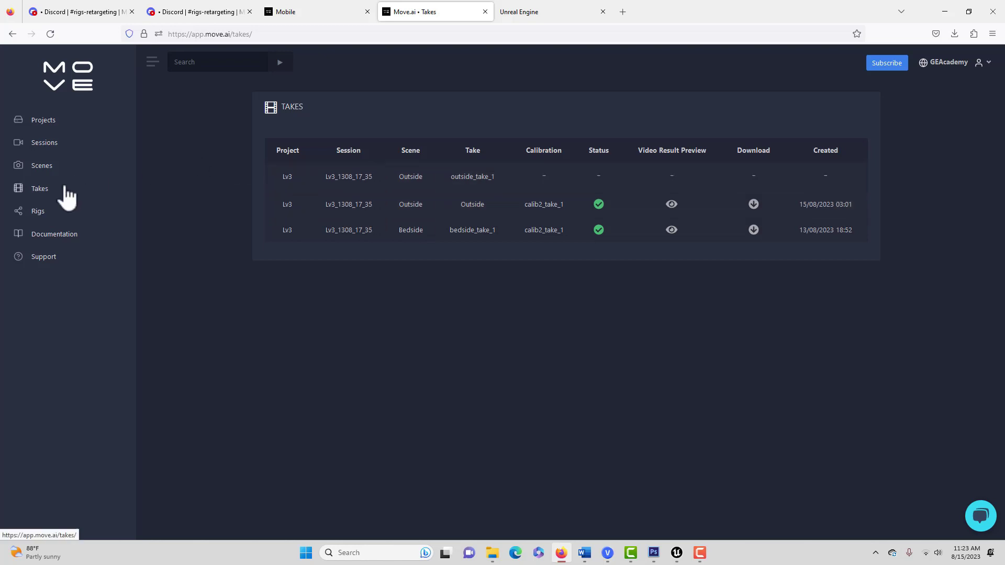
- From the Outside row's FBX options, download both the Pre-Retarget and UE5 Quinn Retargeted files
click(754, 208)
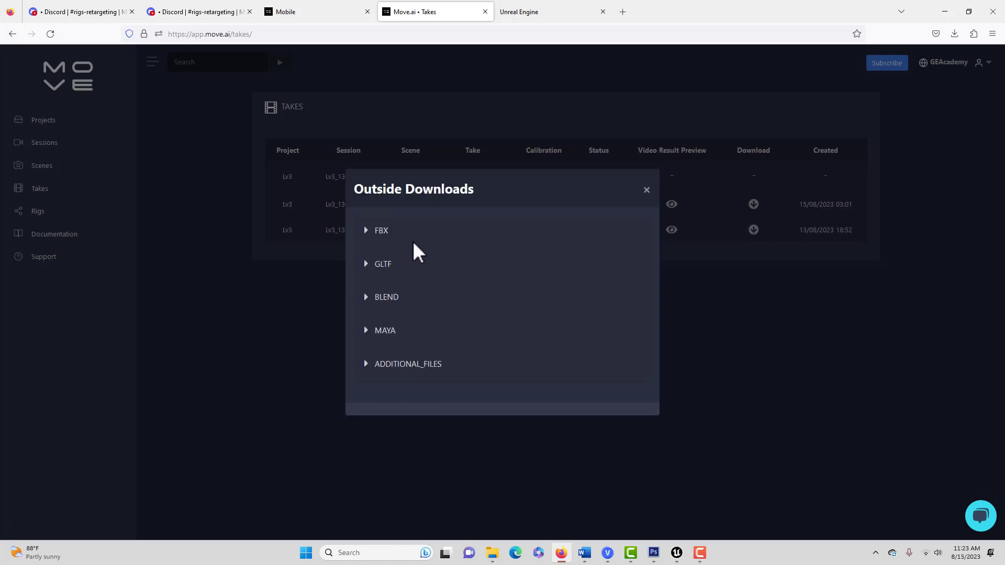
click(368, 230)
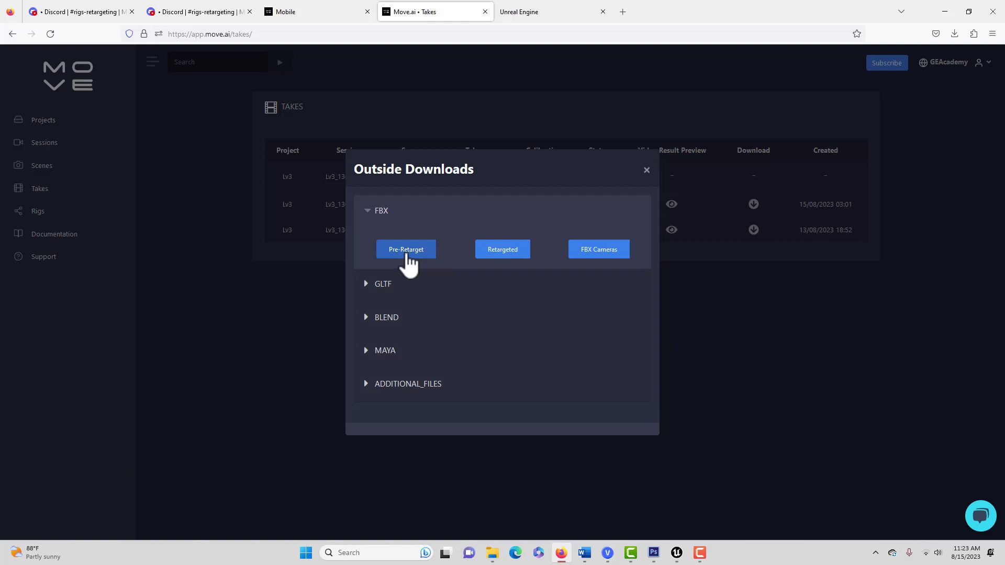
click(407, 254)
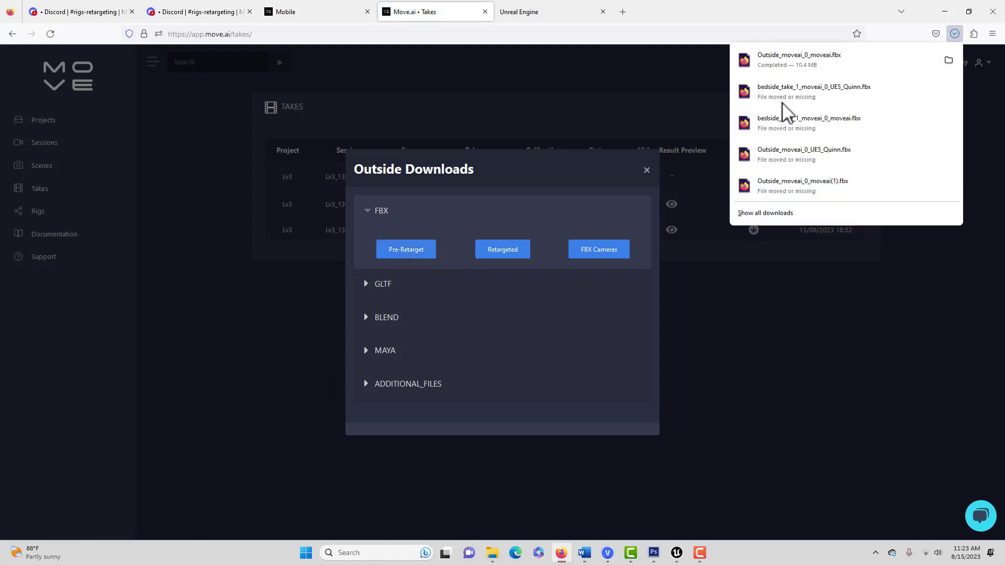
click(503, 249)
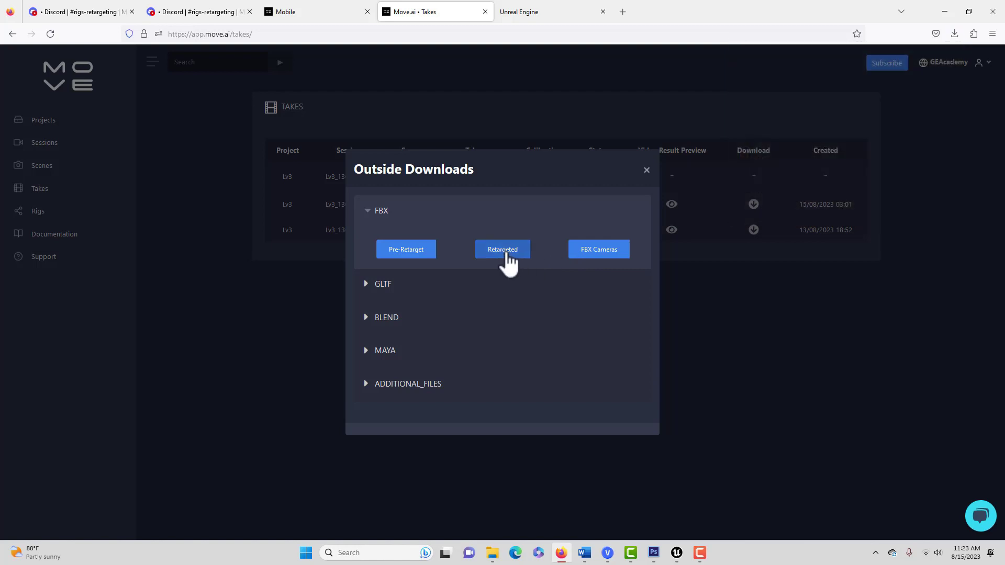
click(502, 249)
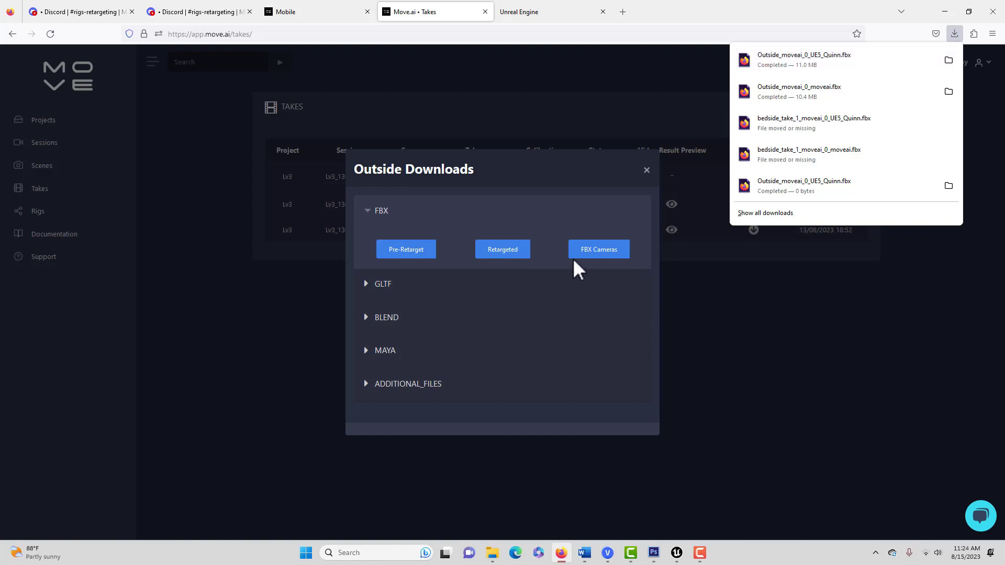
click(647, 171)
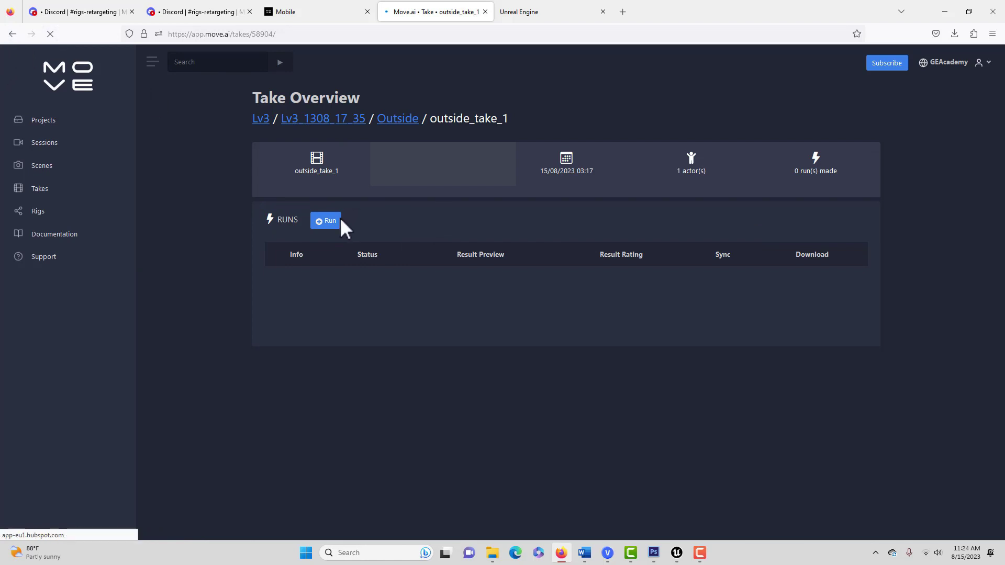
- Dismiss the new-run subscription offer for outside_take_1 and return to the Takes list
click(323, 223)
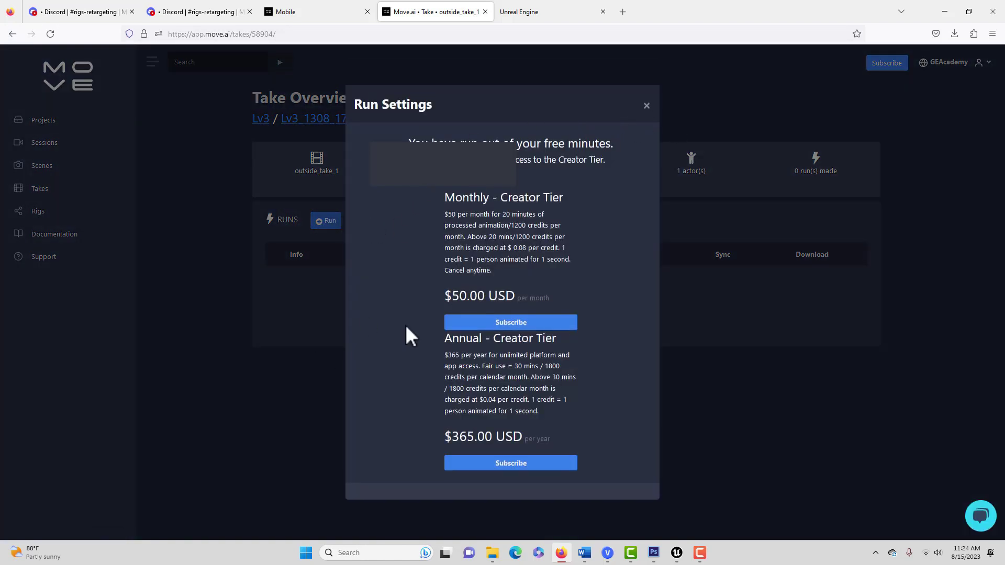
click(646, 107)
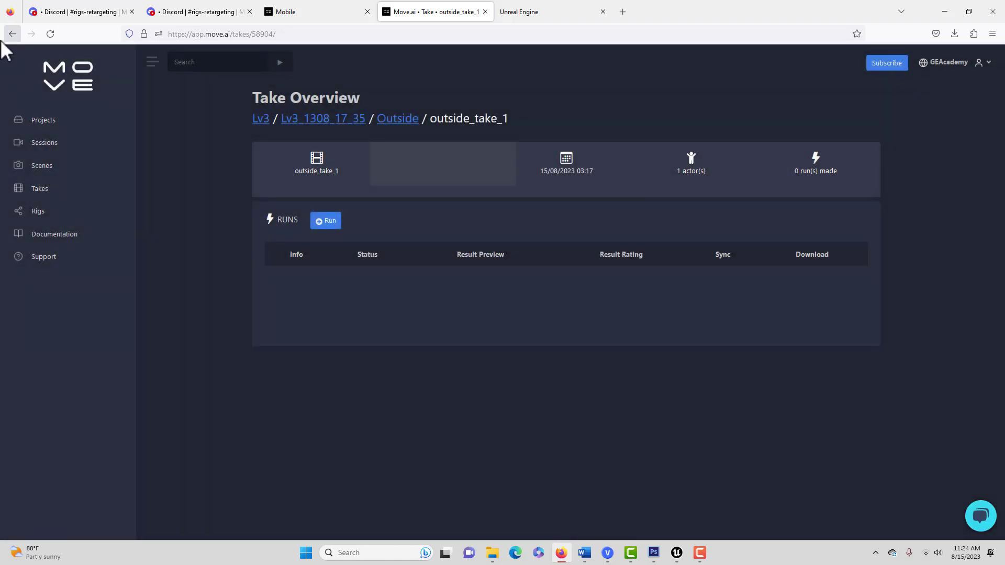
click(14, 35)
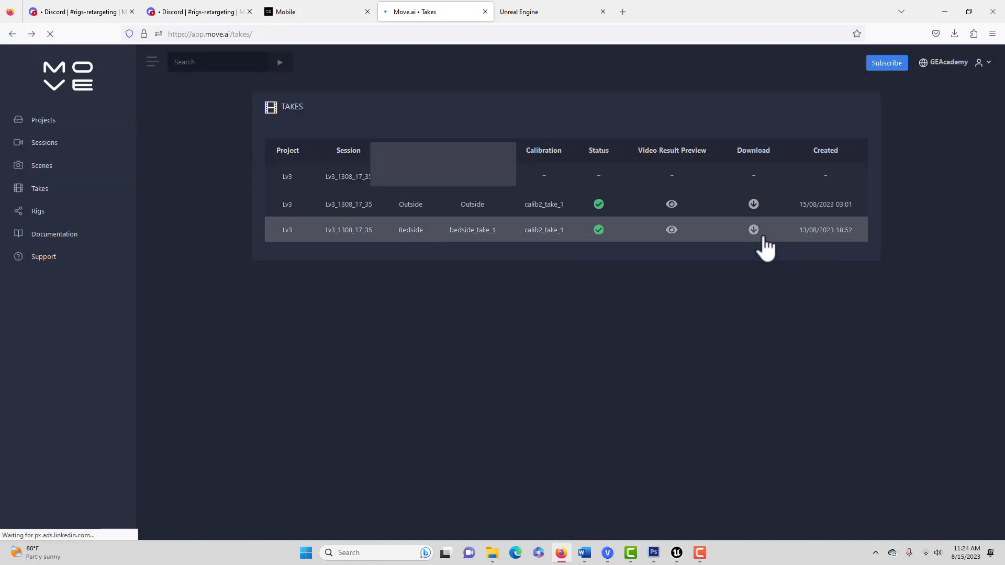
- Download the Bedside take's Pre-Retarget and UE5 Quinn retargeted FBX files, then minimise the browser
click(756, 232)
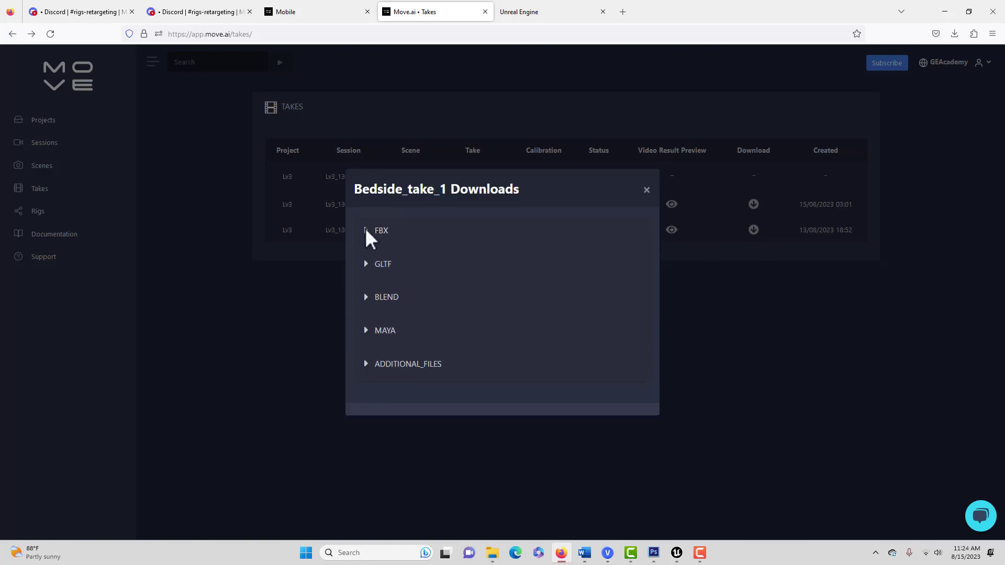
click(365, 230)
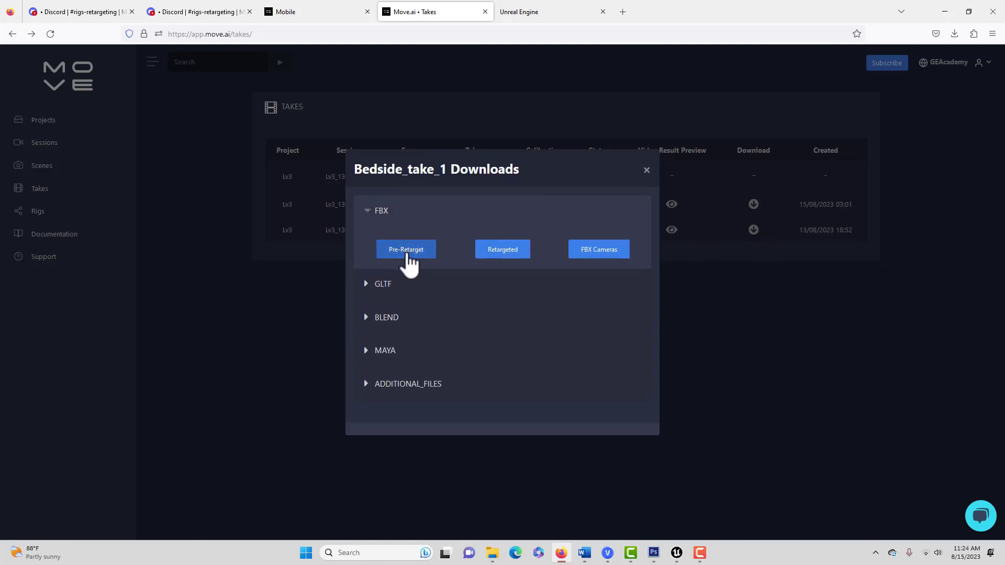
click(406, 249)
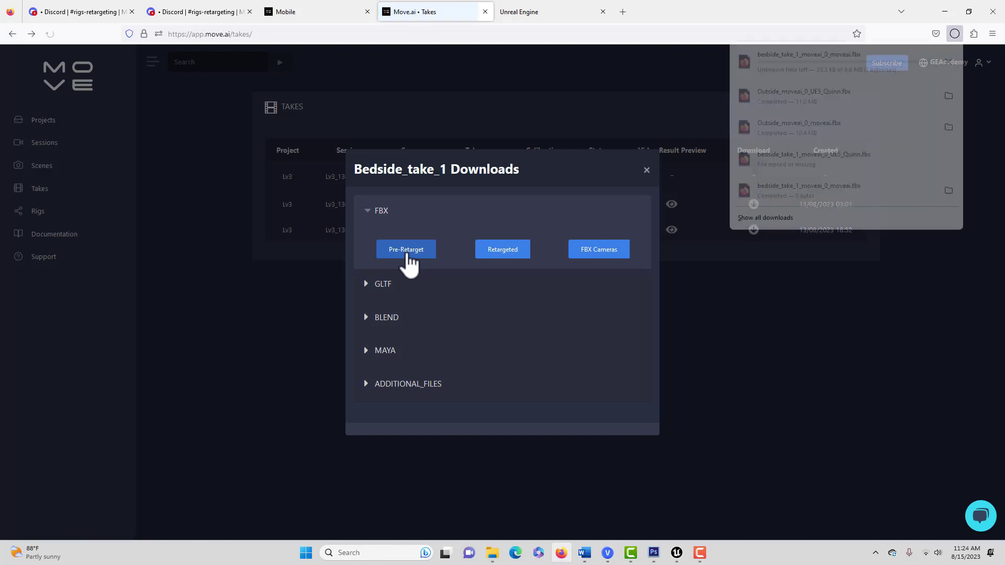
click(511, 265)
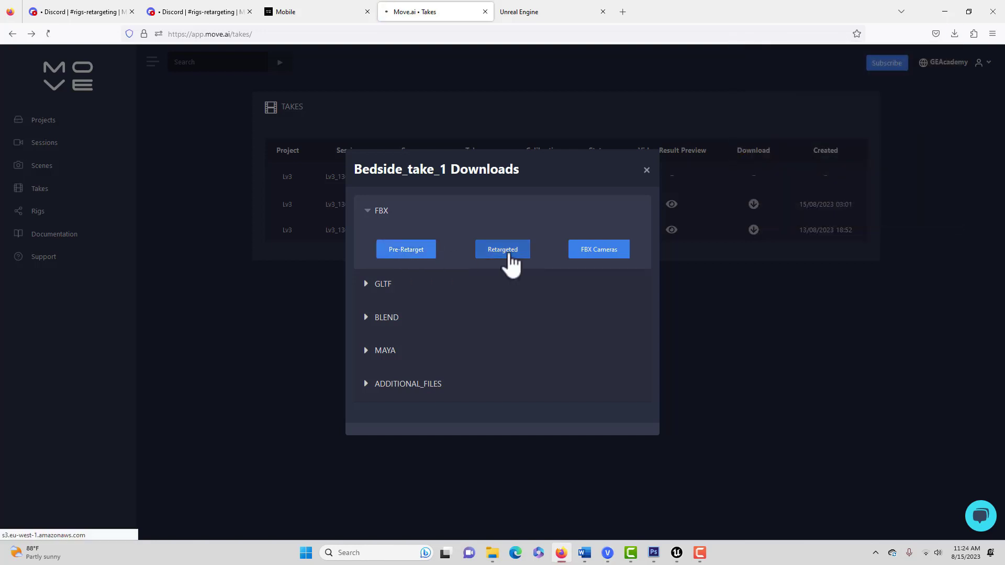
click(511, 265)
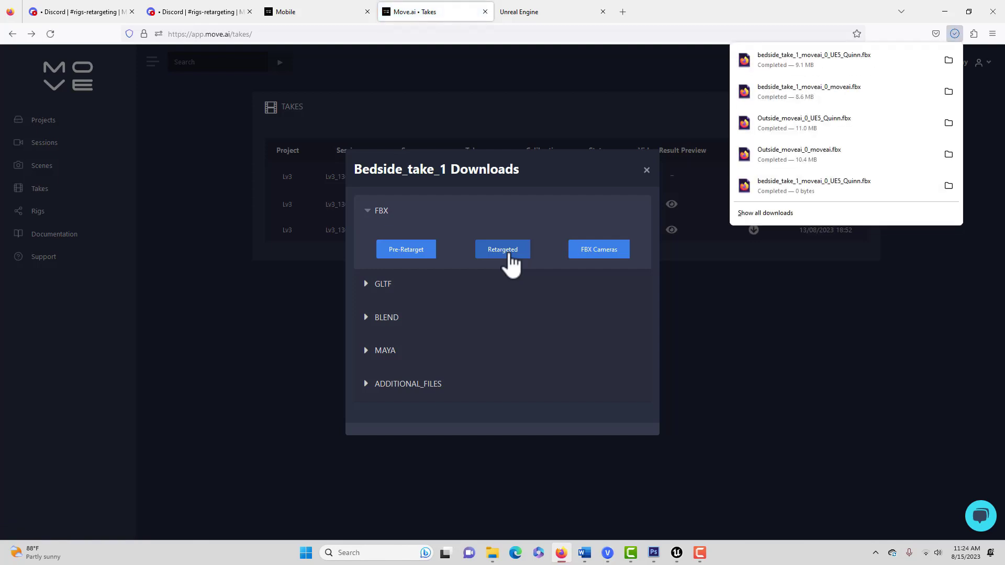
click(949, 12)
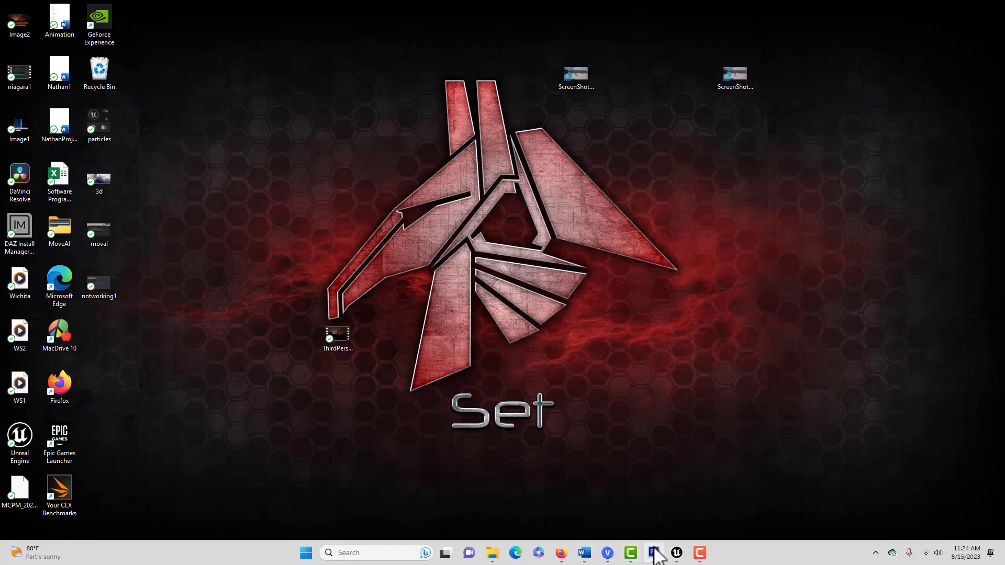
- Back in the Unreal Editor, start Import to /Game and select Outside_moveai_0_moveai from Downloads
click(676, 552)
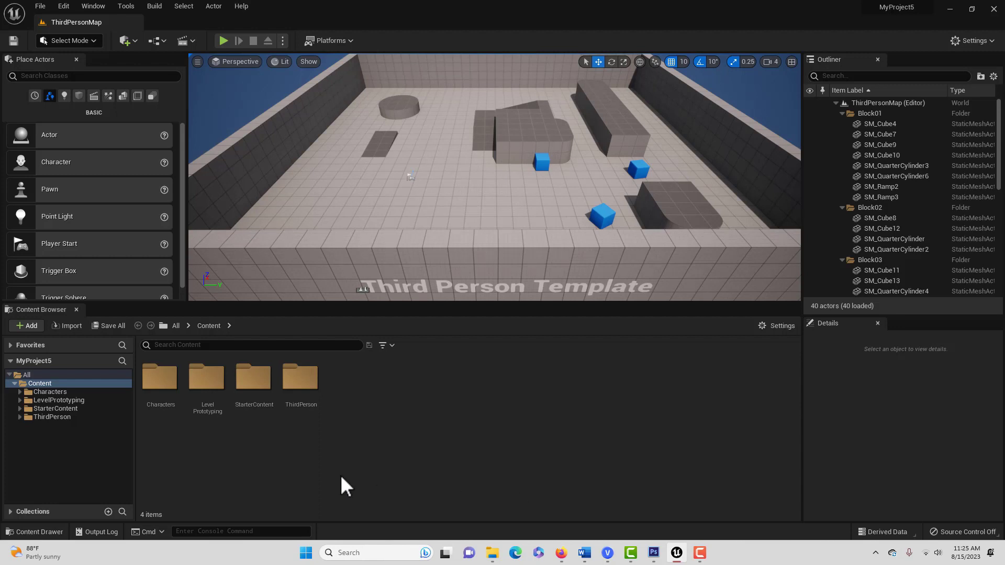
click(33, 328)
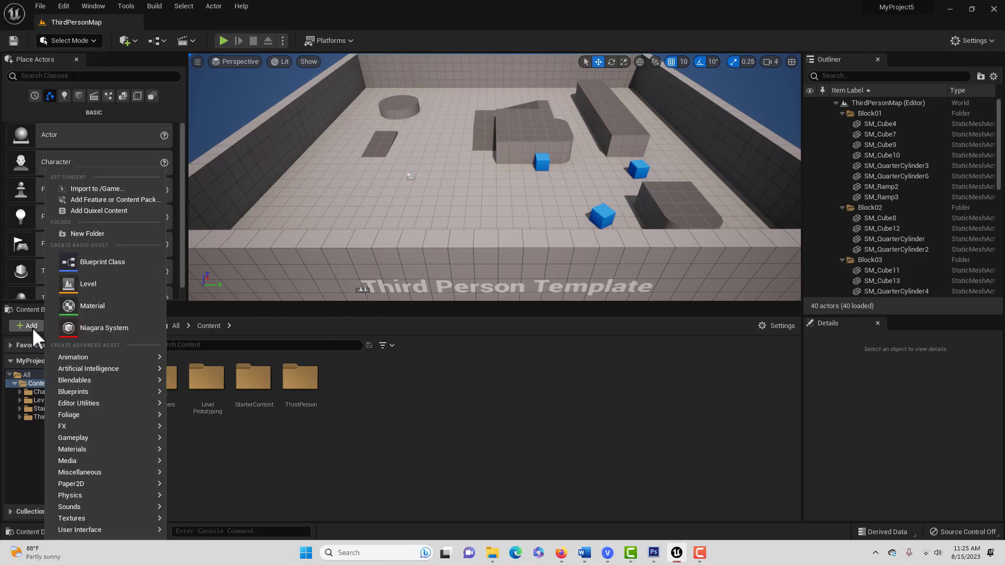
click(100, 188)
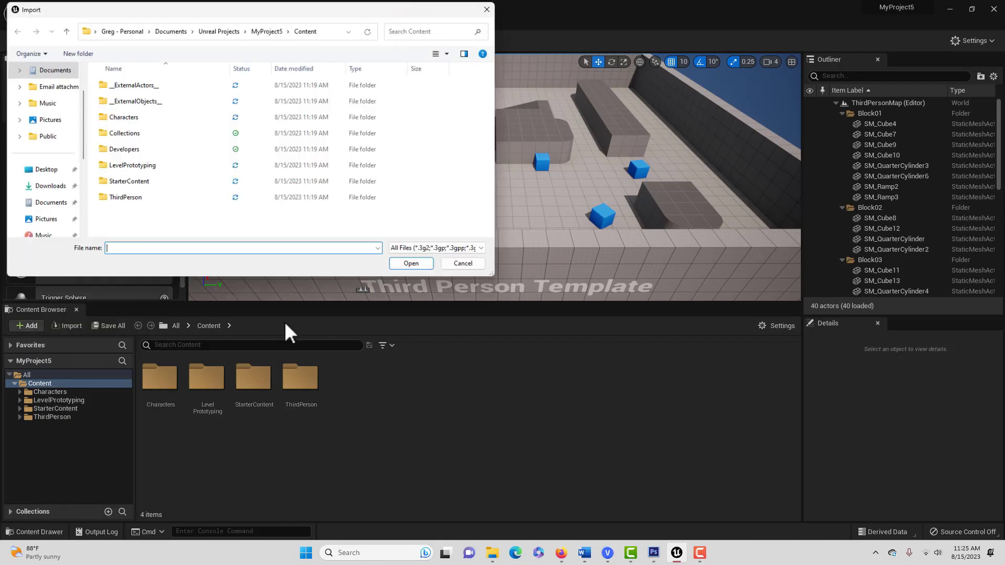
click(57, 188)
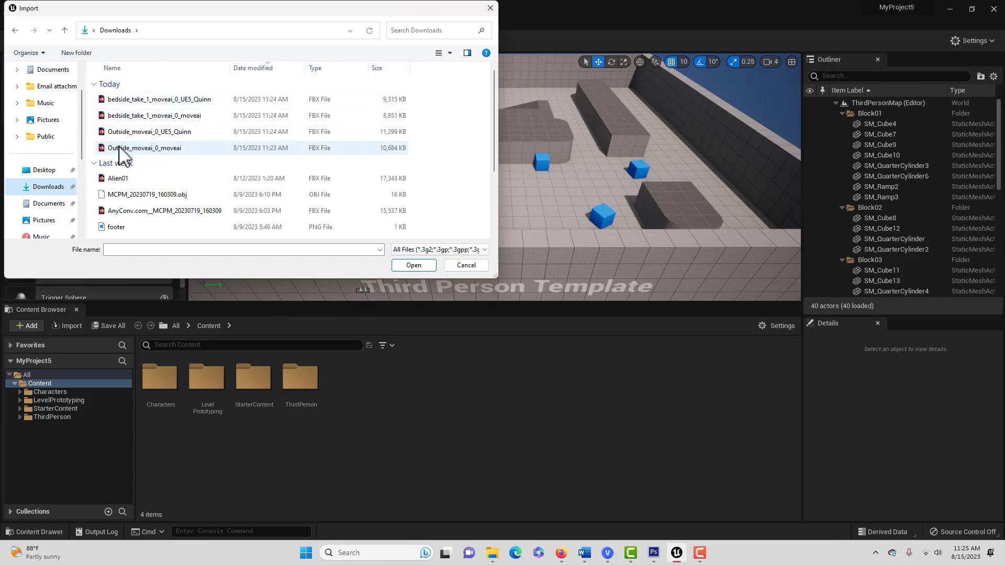
click(170, 150)
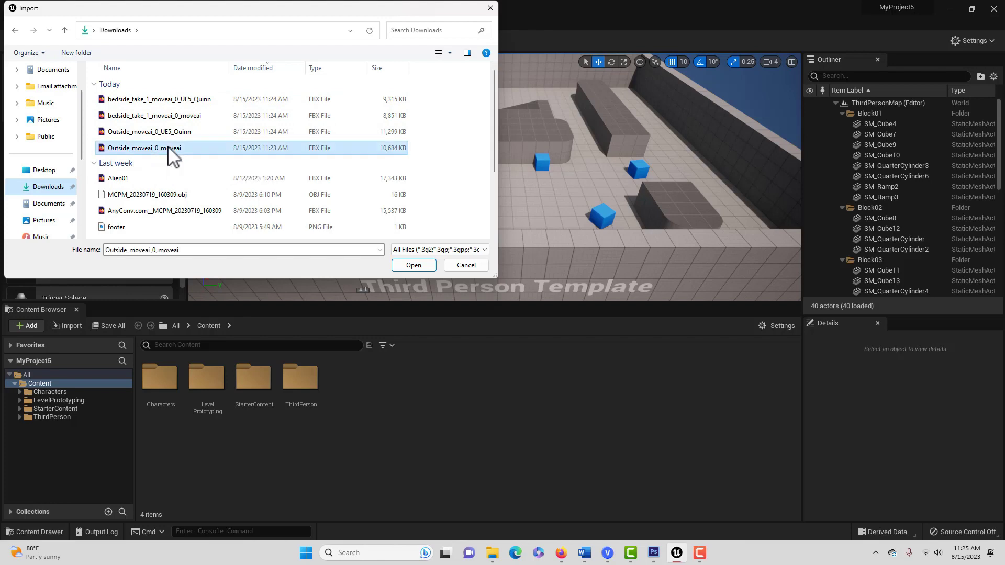
- Import Outside_moveai_0_moveai with Import Animations ticked in the FBX Import Options
click(413, 265)
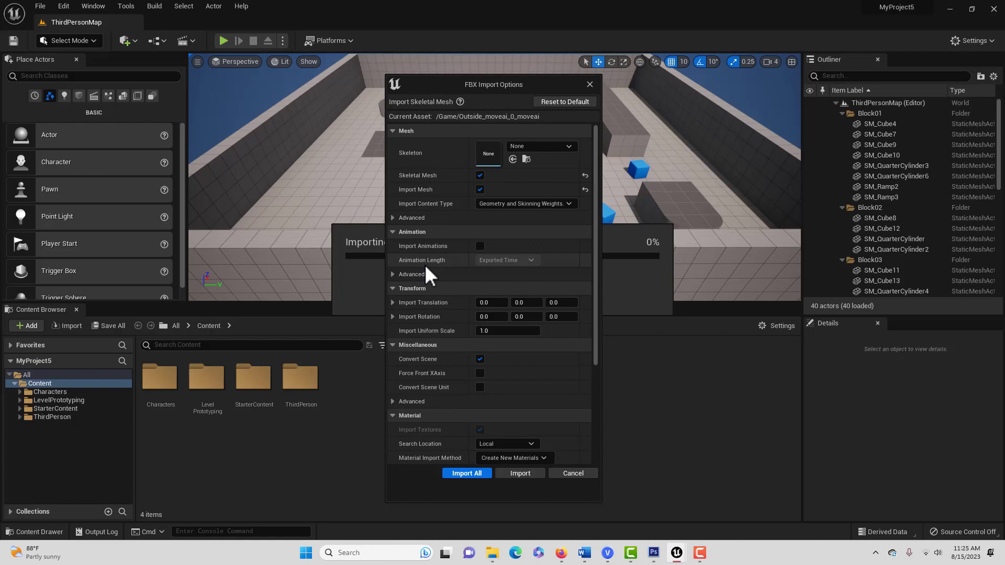
right_click(429, 266)
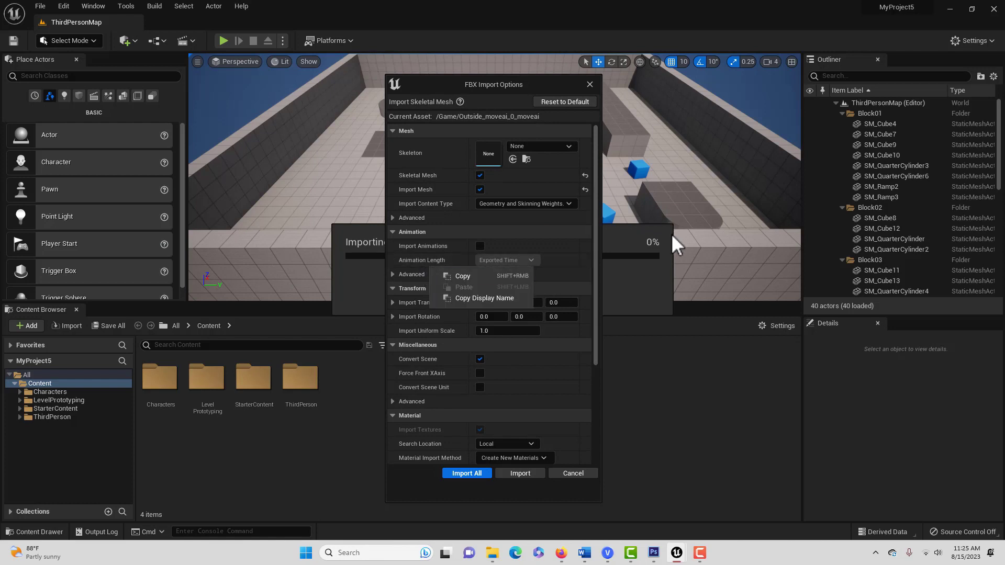
click(661, 381)
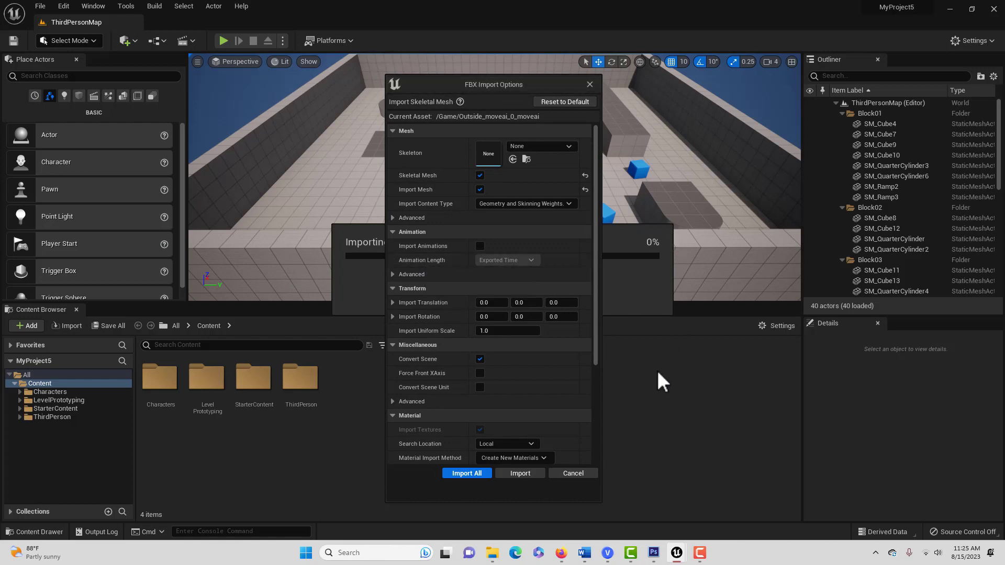
click(479, 246)
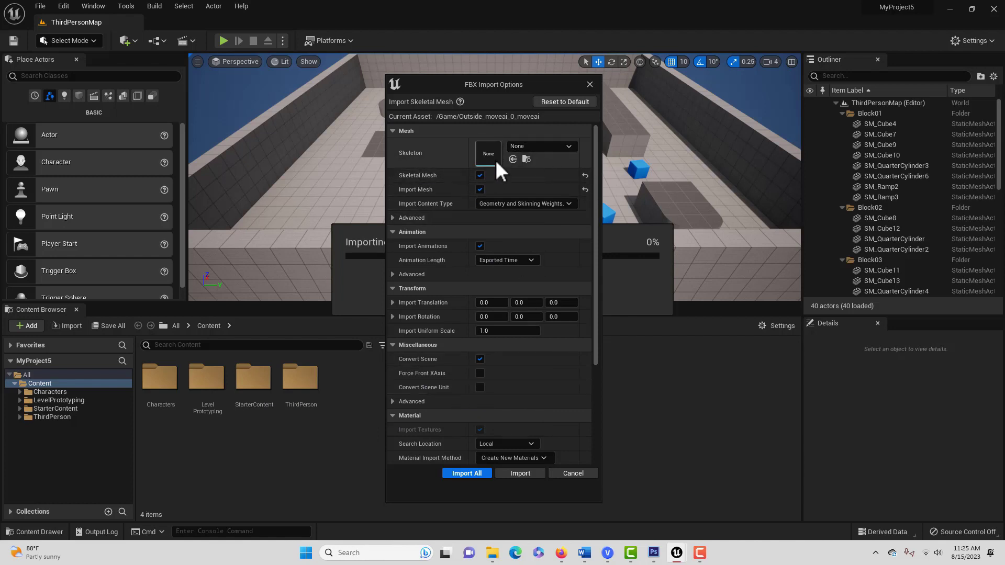
click(480, 245)
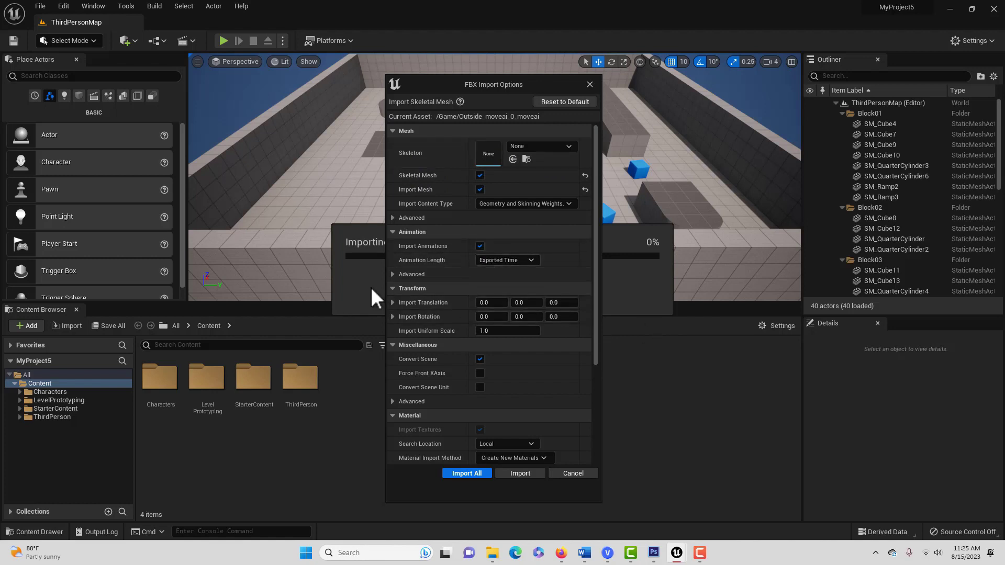
click(392, 274)
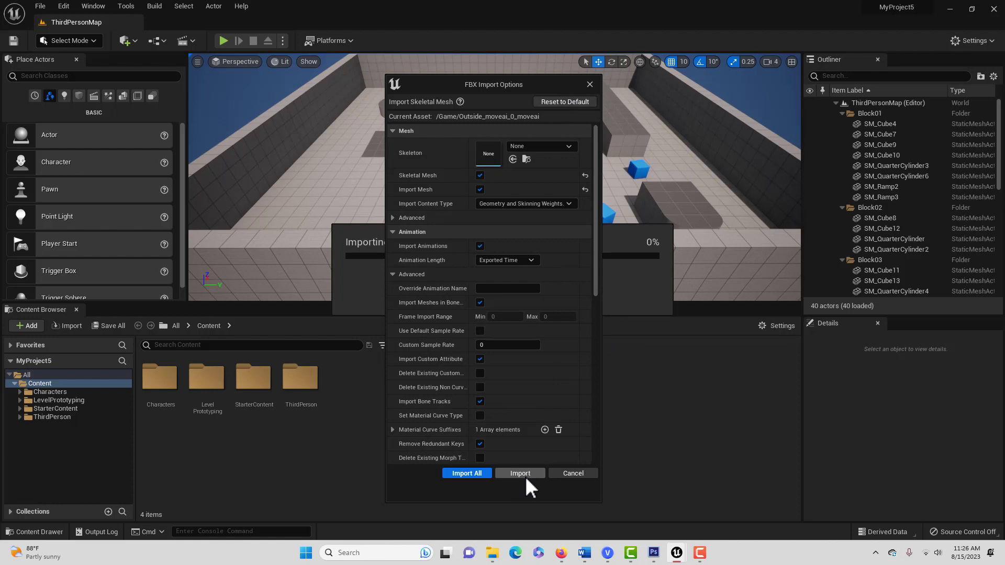
click(472, 473)
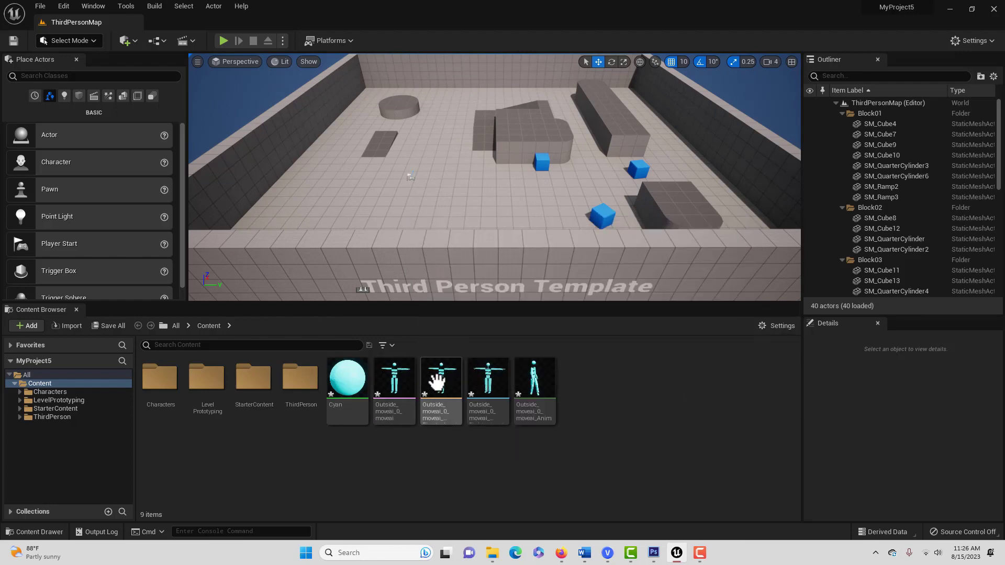
- Drop Outside_moveai_0_moveai_Anim into the level and walk the player up to it in Play mode
drag(535, 381, 458, 185)
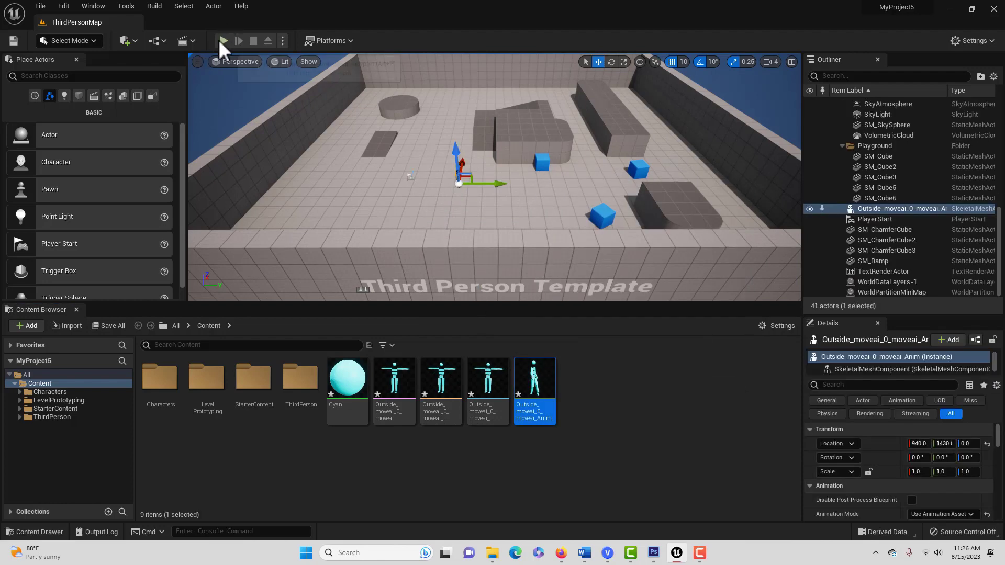
click(222, 41)
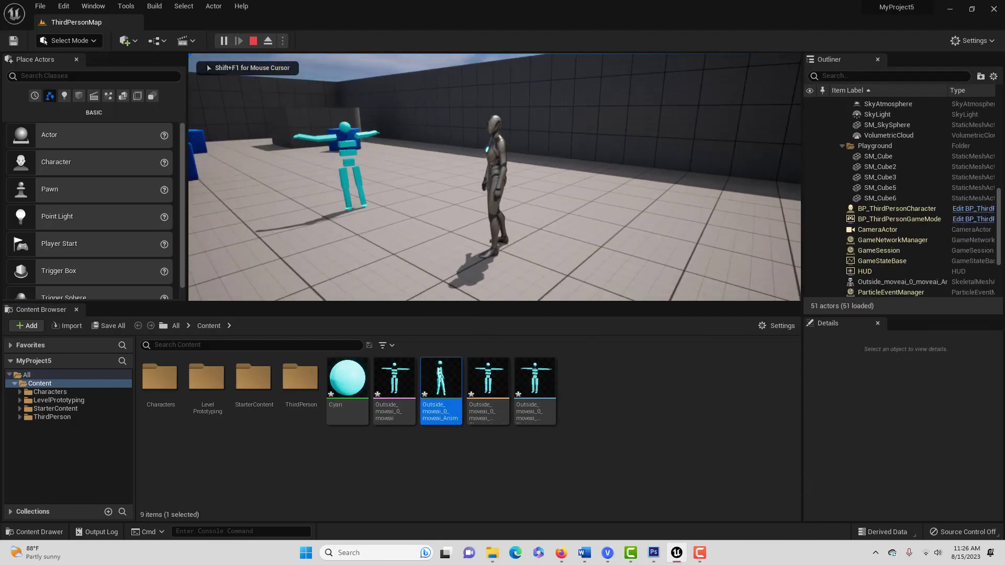
key(w)
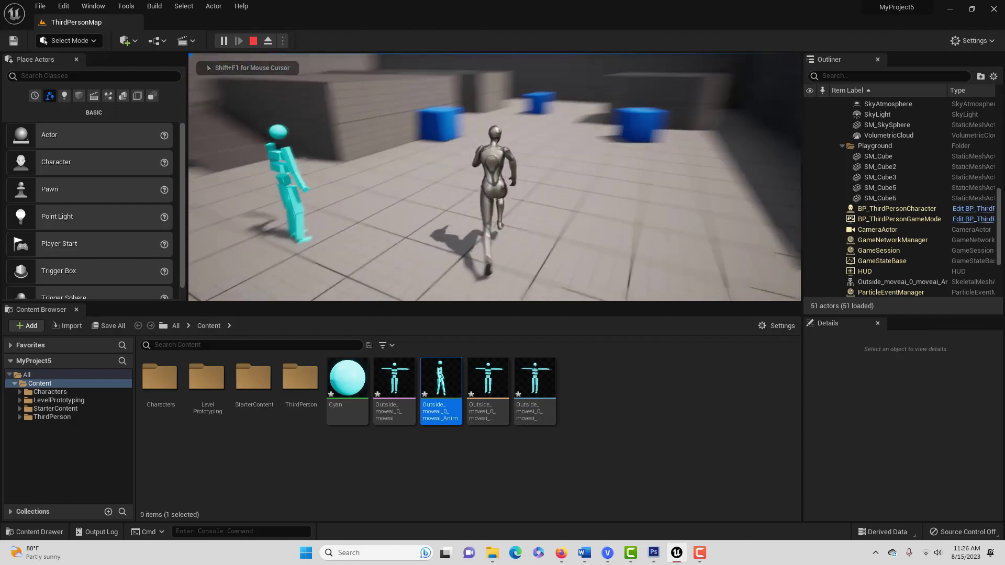
key(w)
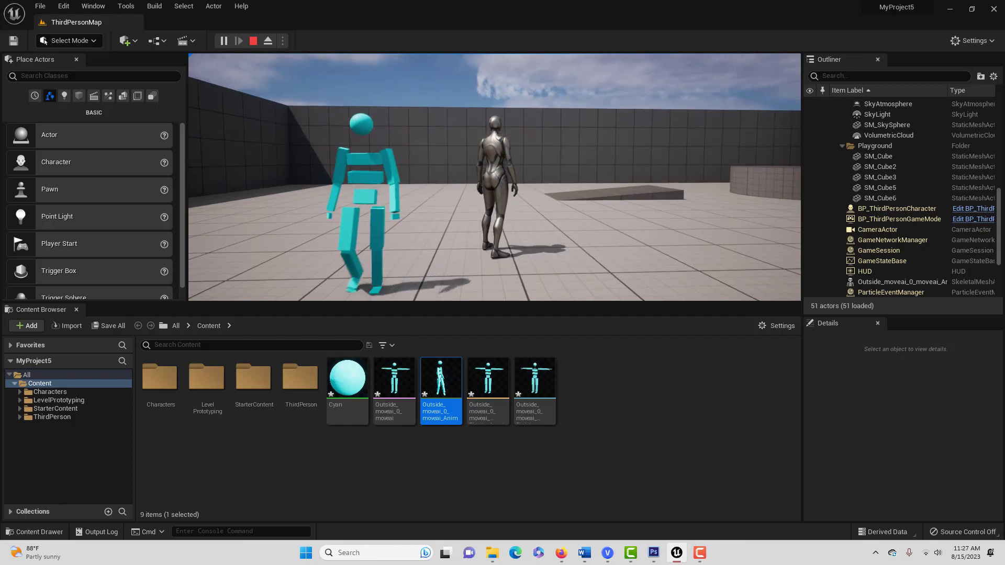
key(Escape)
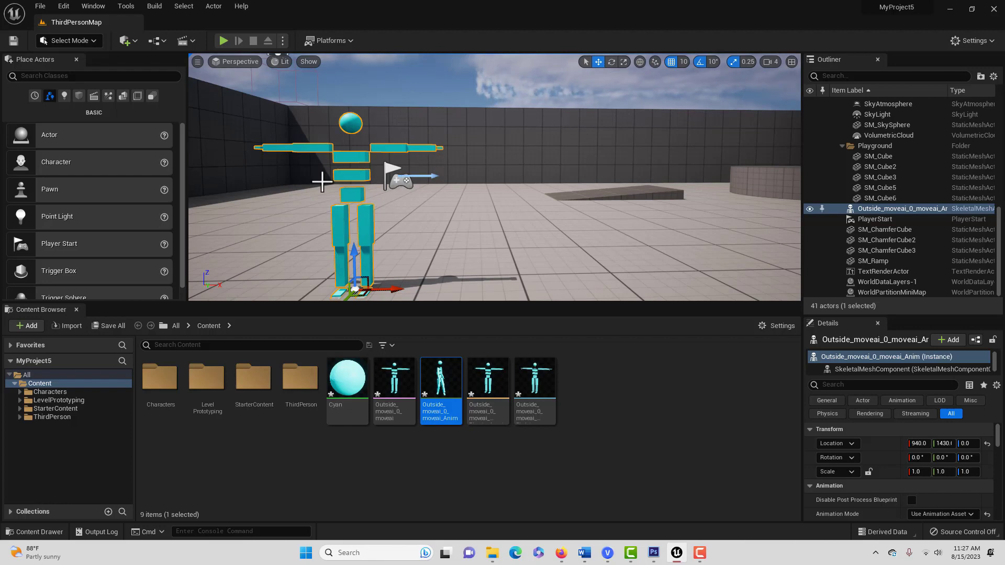
- Import the Outside_moveai_0_UE5_Quinn FBX with SK_Mannequin chosen as its skeleton
click(25, 324)
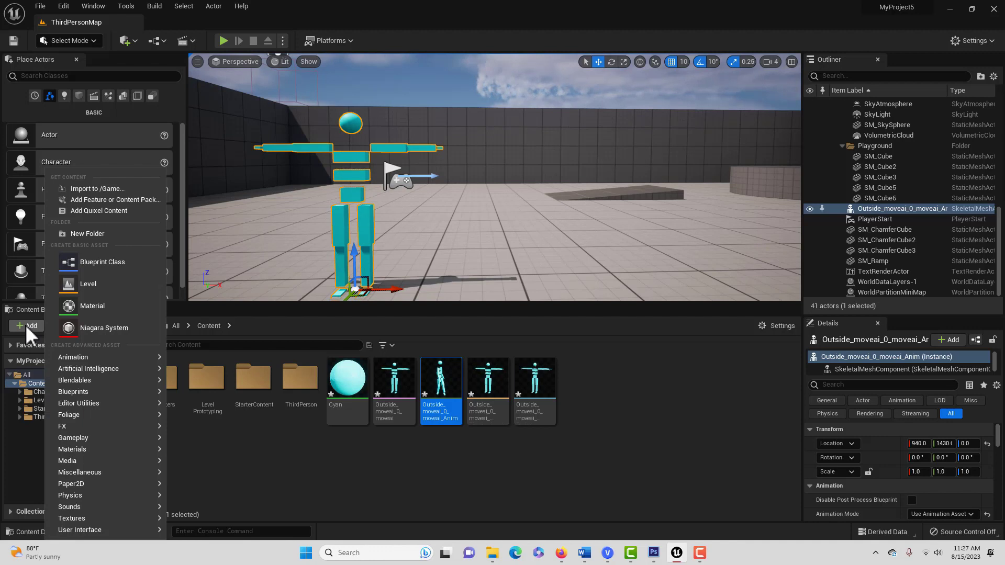
click(99, 190)
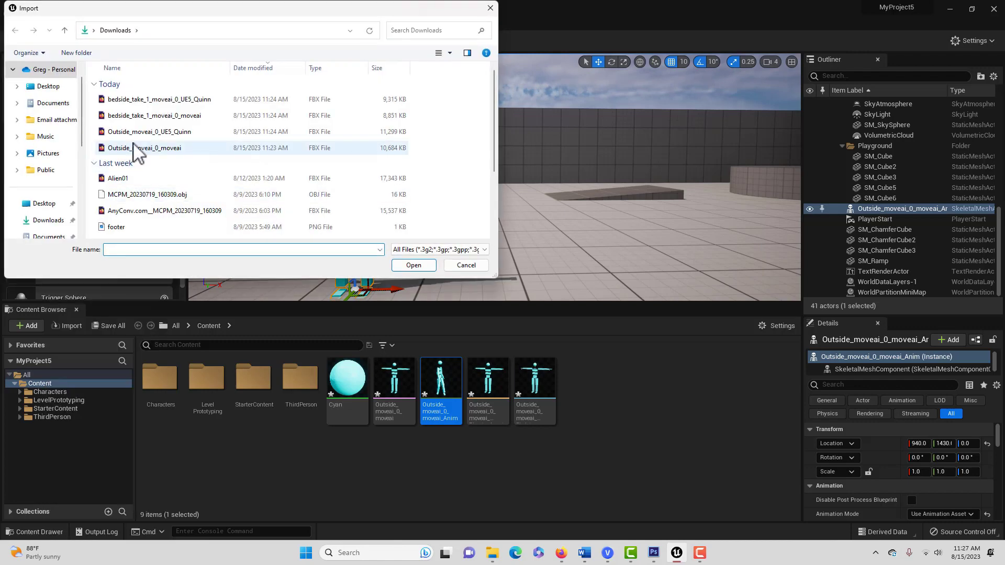
click(152, 133)
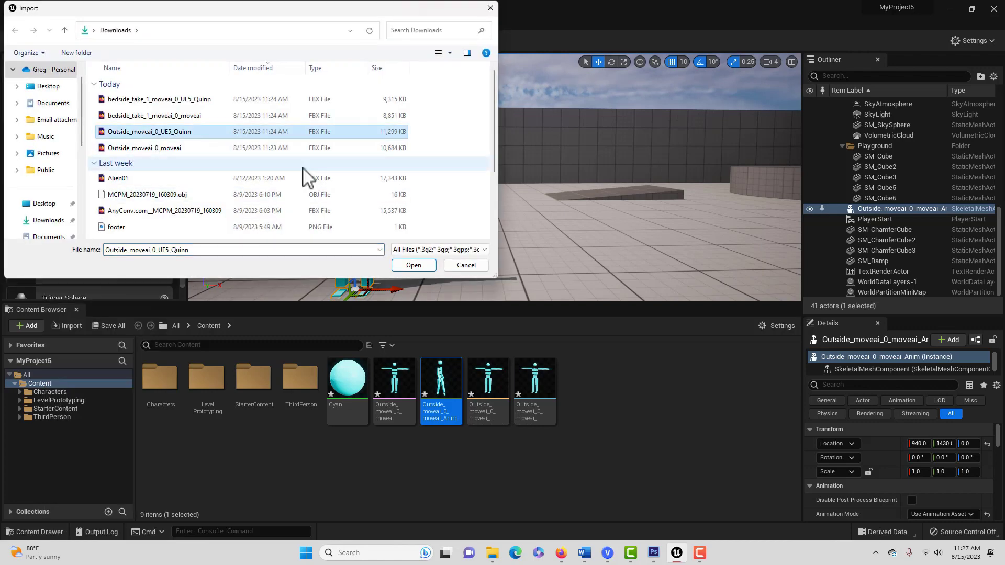
click(418, 265)
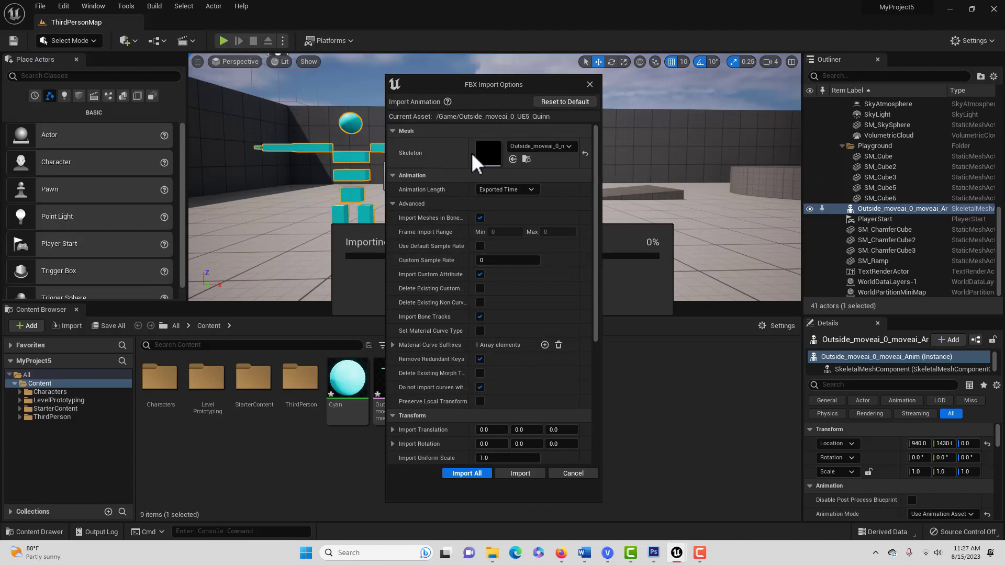
click(570, 148)
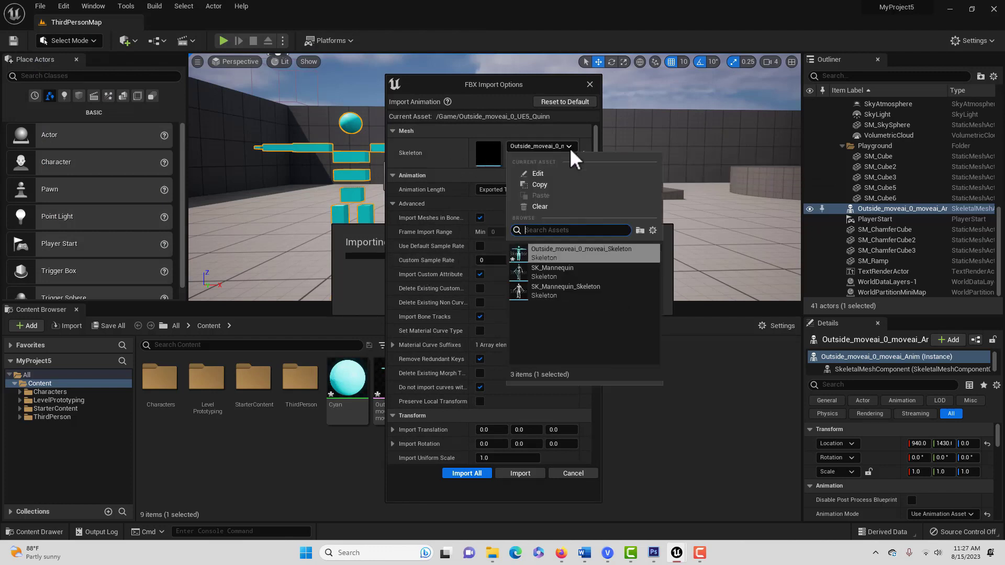
click(560, 270)
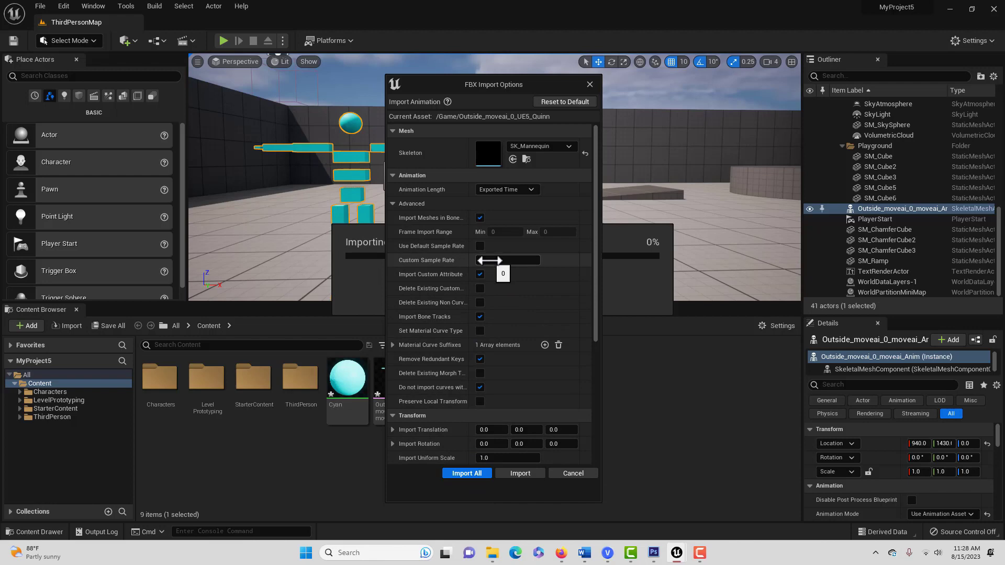
click(477, 474)
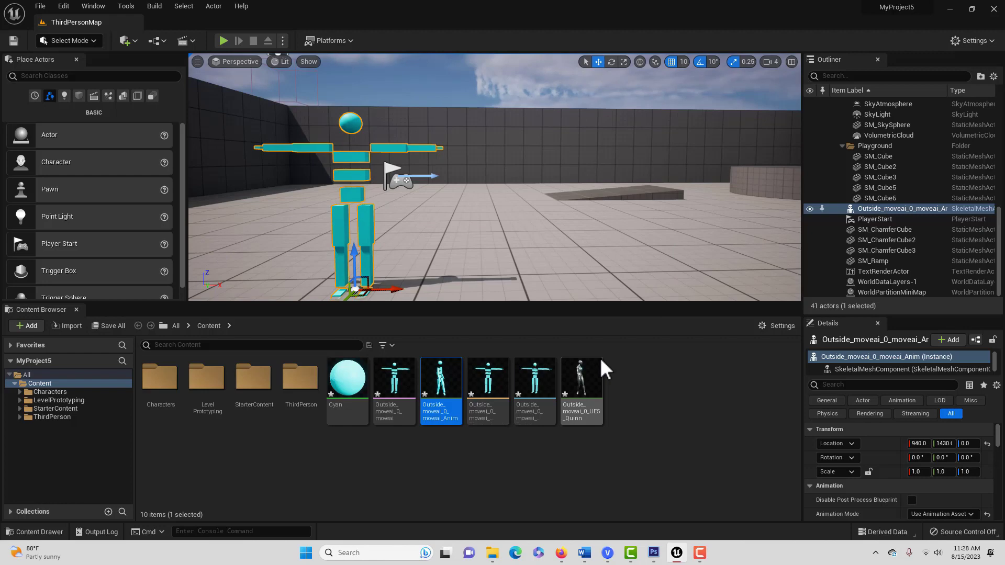
- Place the Outside_moveai_0_UE5_Quinn animation in the level and slide it beside the cyan mannequin
mouse_move(578, 393)
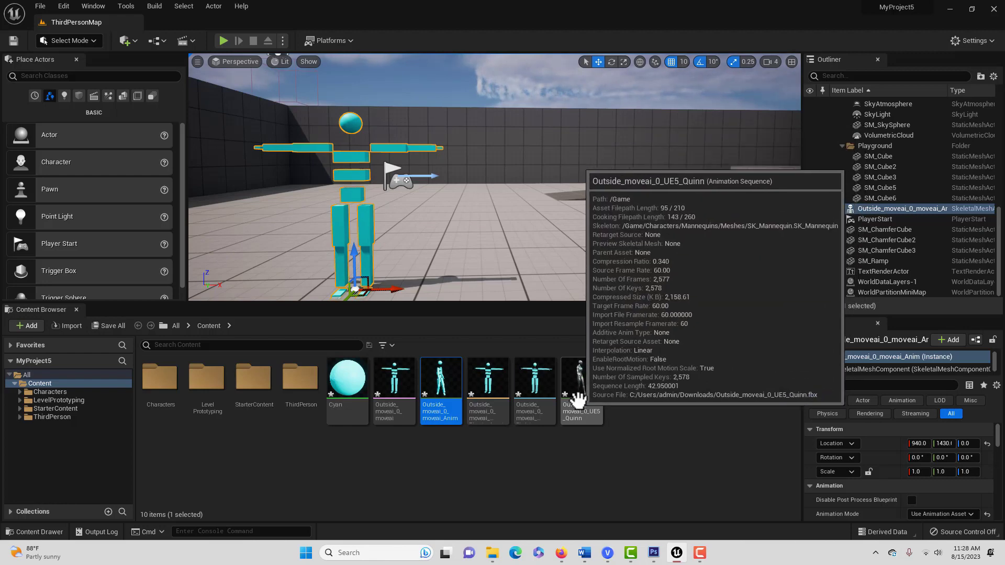
drag(581, 390, 583, 247)
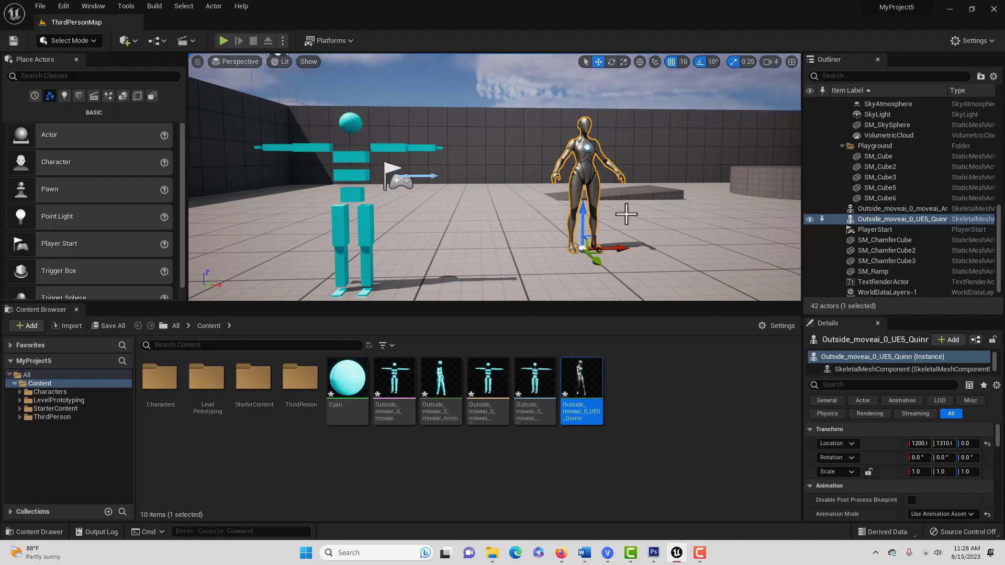
drag(596, 260, 603, 287)
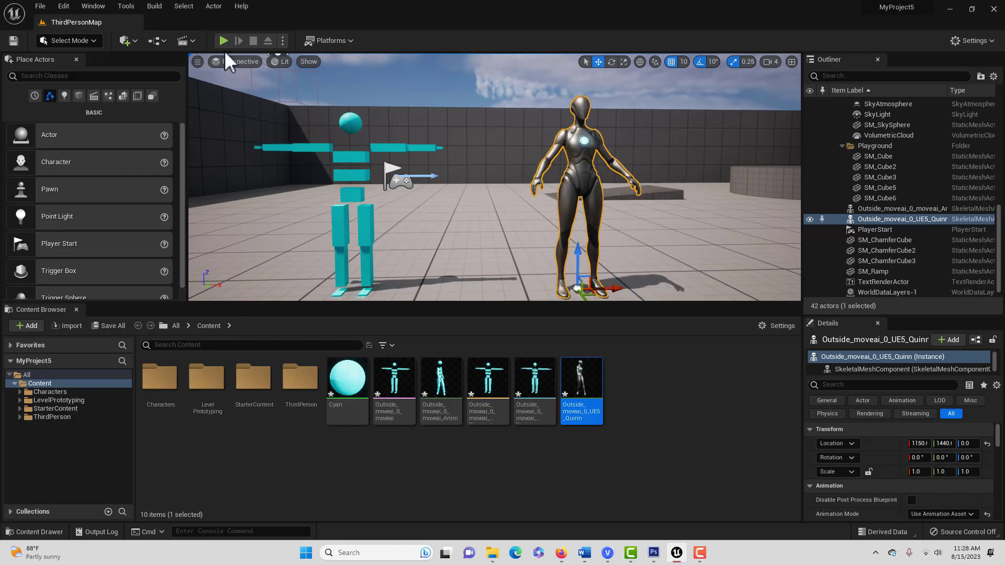
- Play the level, walk the character toward the two mannequins, then stop the session
click(224, 41)
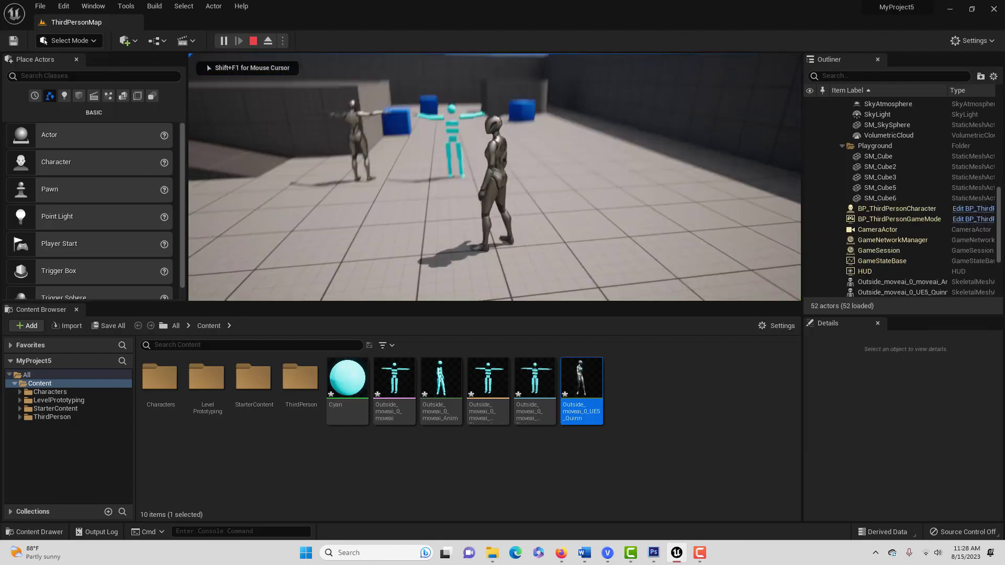
key(w)
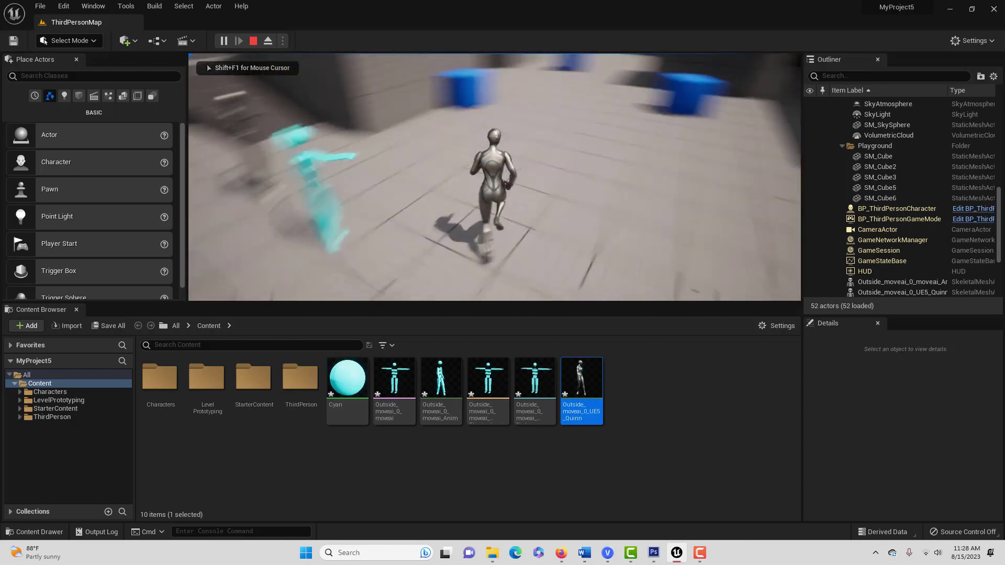
key(w)
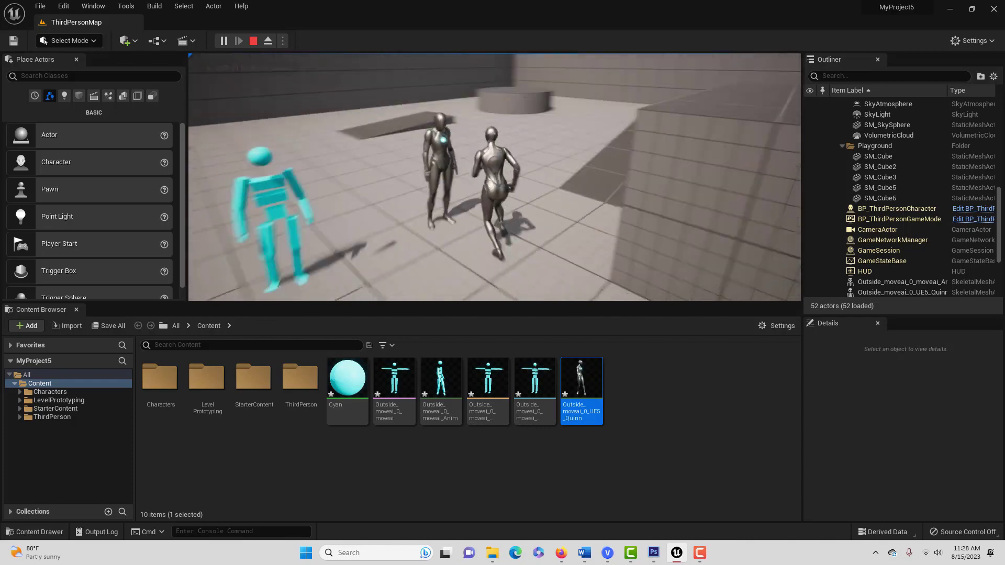
key(w)
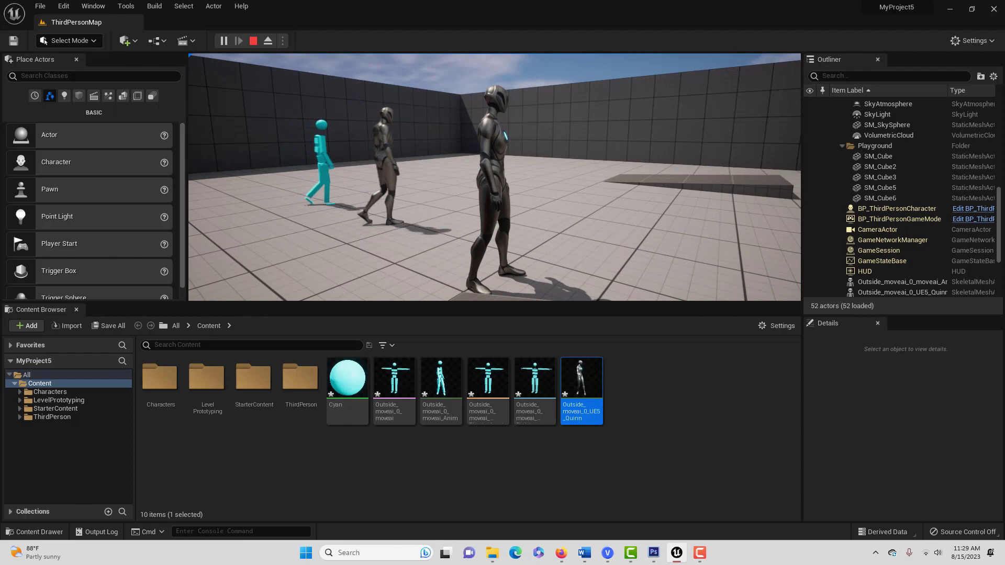
key(Escape)
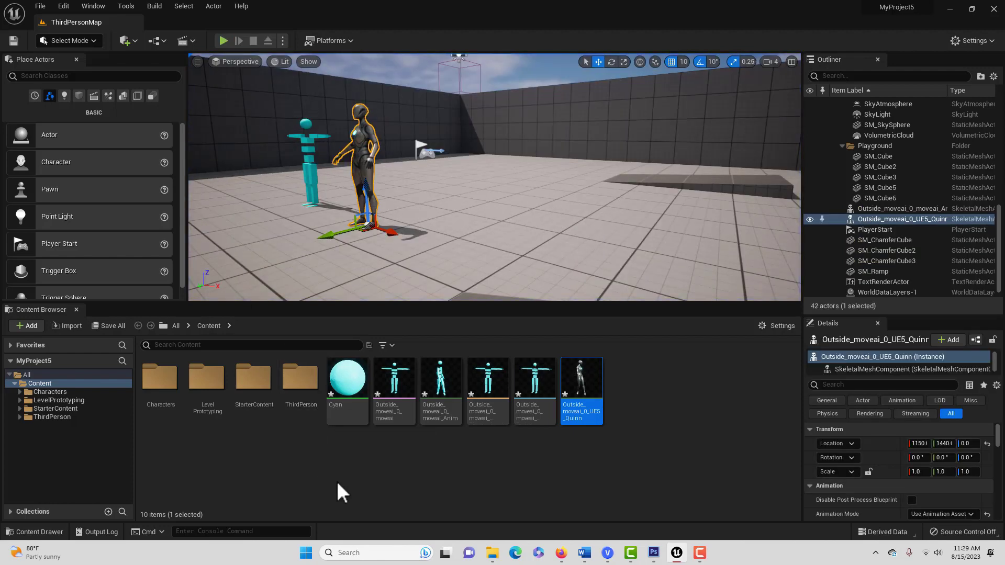
- Import bedside_take_1_moveai_0_moveai with Outside_moveai_0_moveai_Skeleton as its skeleton using Import All
click(30, 327)
click(99, 189)
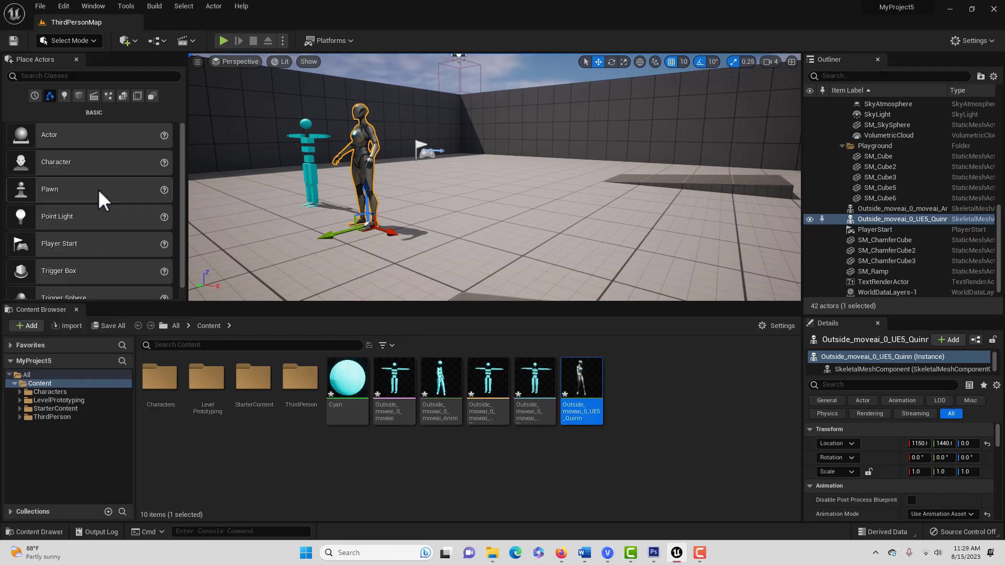
double_click(168, 116)
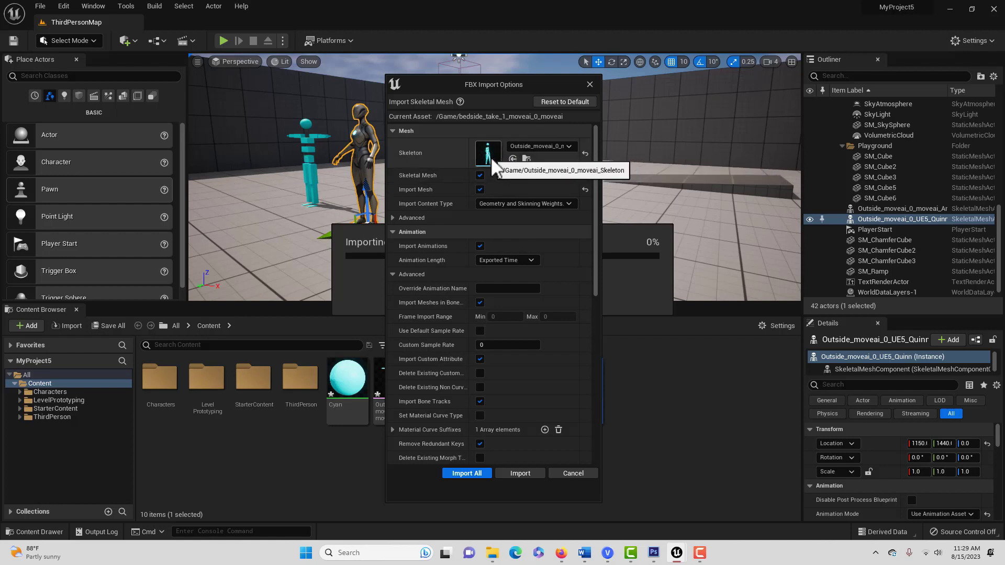
click(569, 146)
click(578, 249)
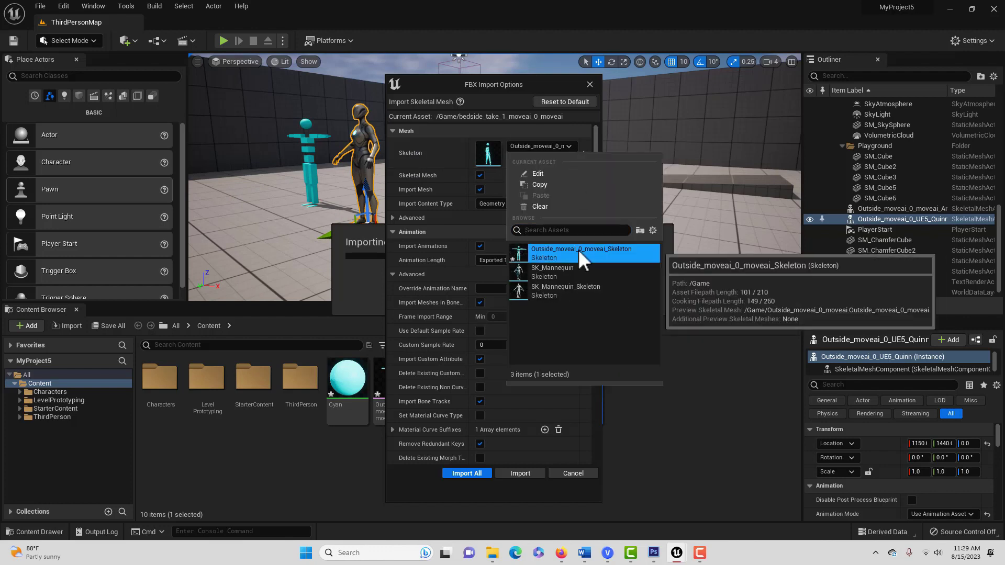
click(659, 125)
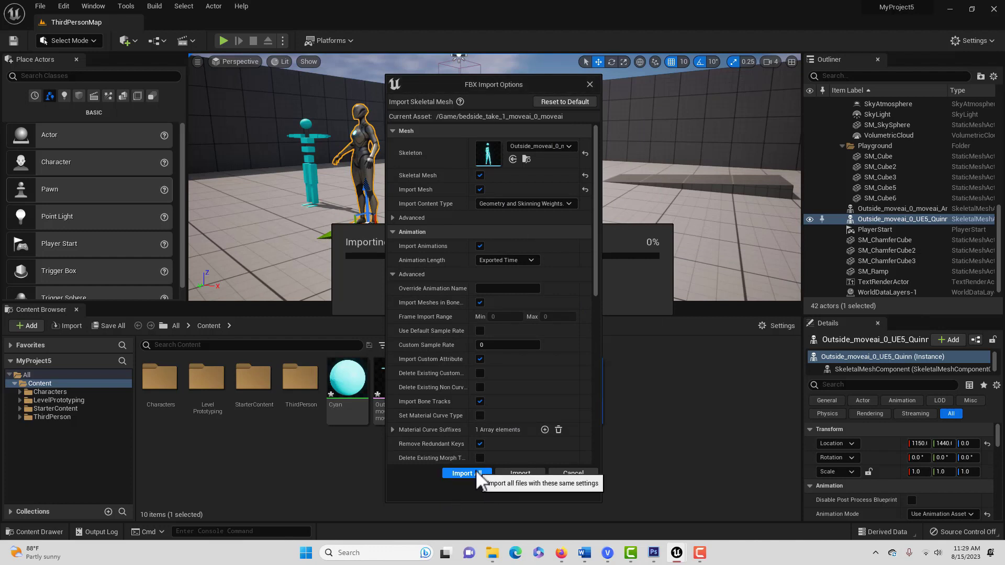
click(476, 471)
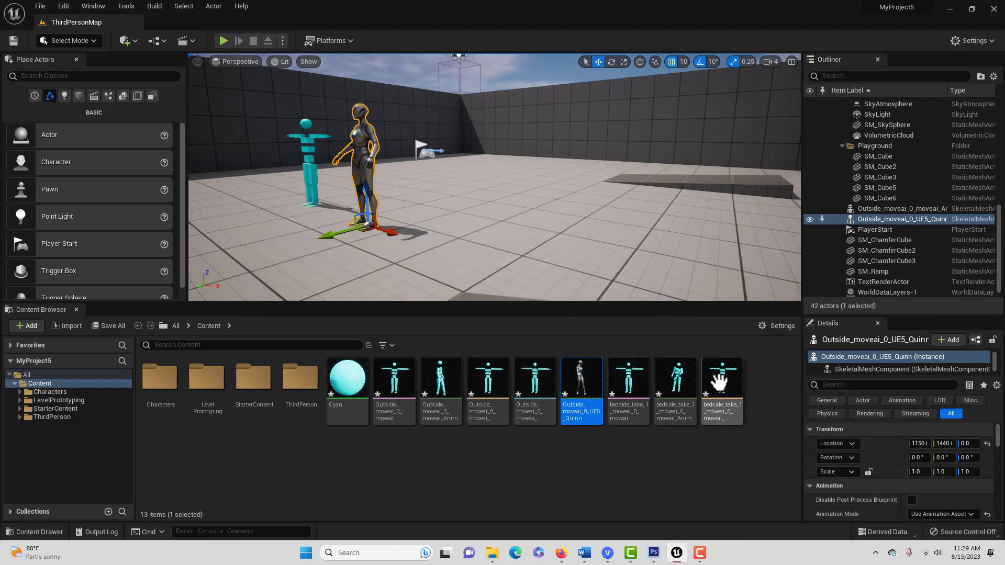
- Place the bedside_take_1_moveai_0_moveai_Anim animation at 1480, 1330, 0, right of Quinn, and start Play
mouse_move(684, 390)
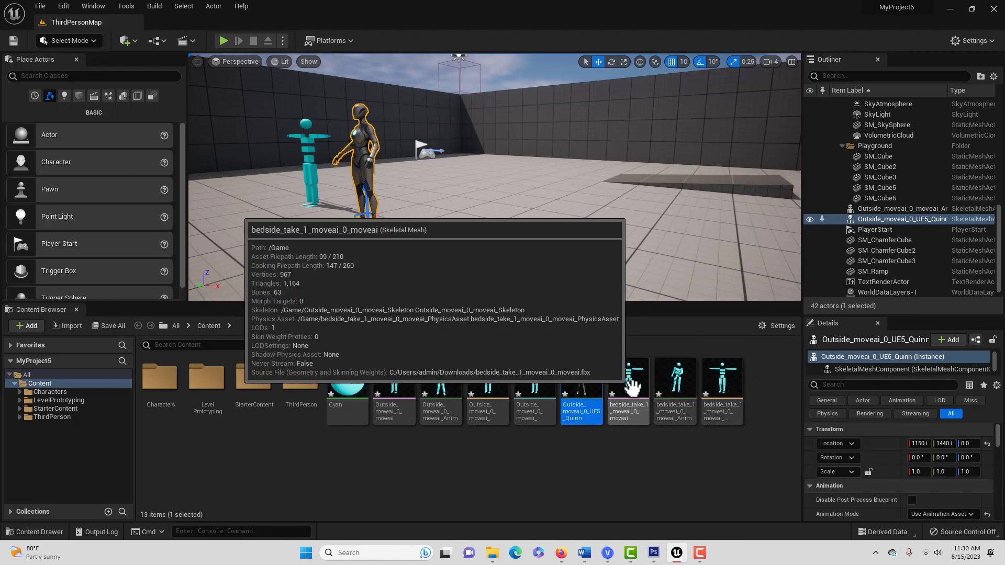
drag(670, 384, 610, 250)
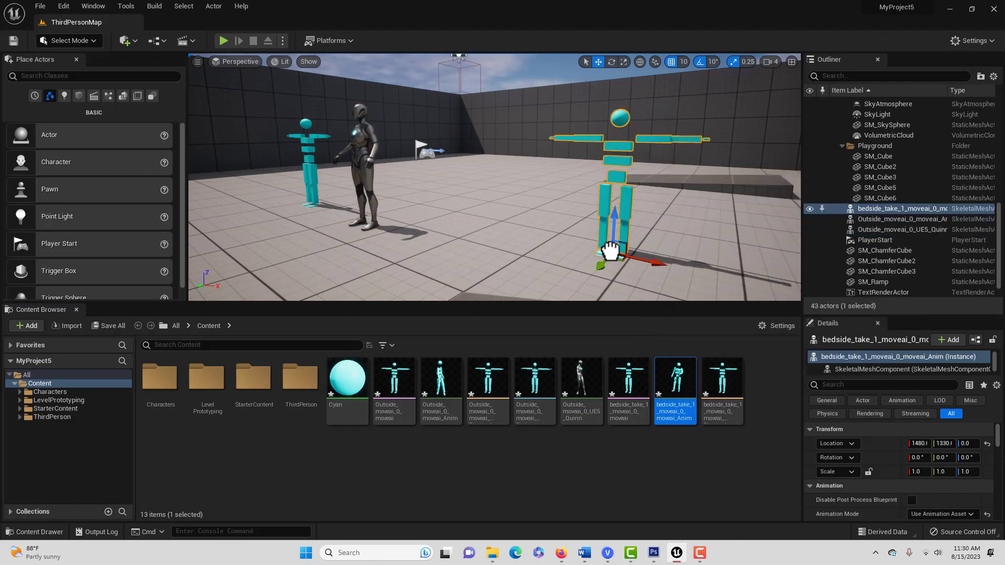
click(223, 41)
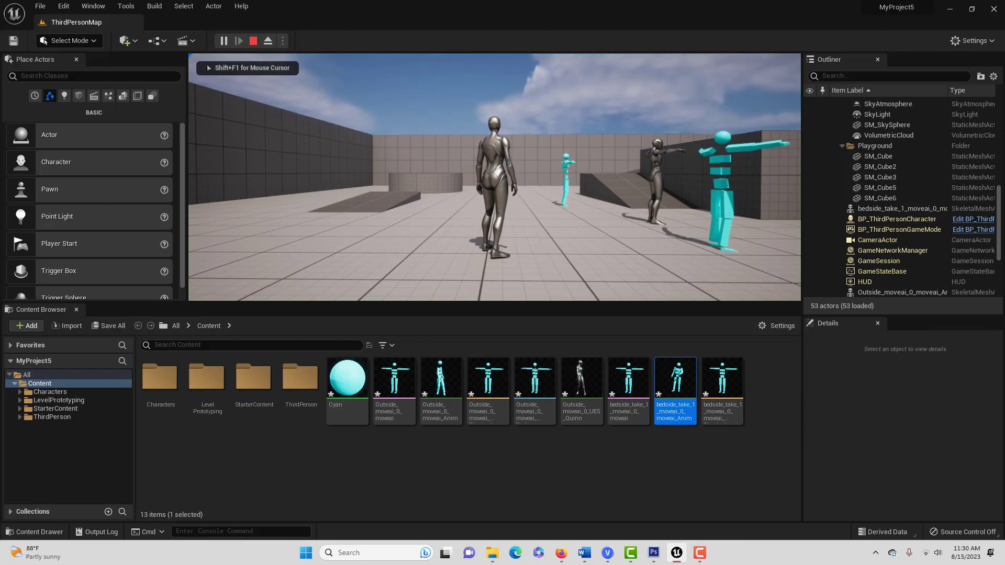
- Walk the character back and forth past the cyan bedside mocap figure and grey Quinn mannequins
key(w)
key(w)
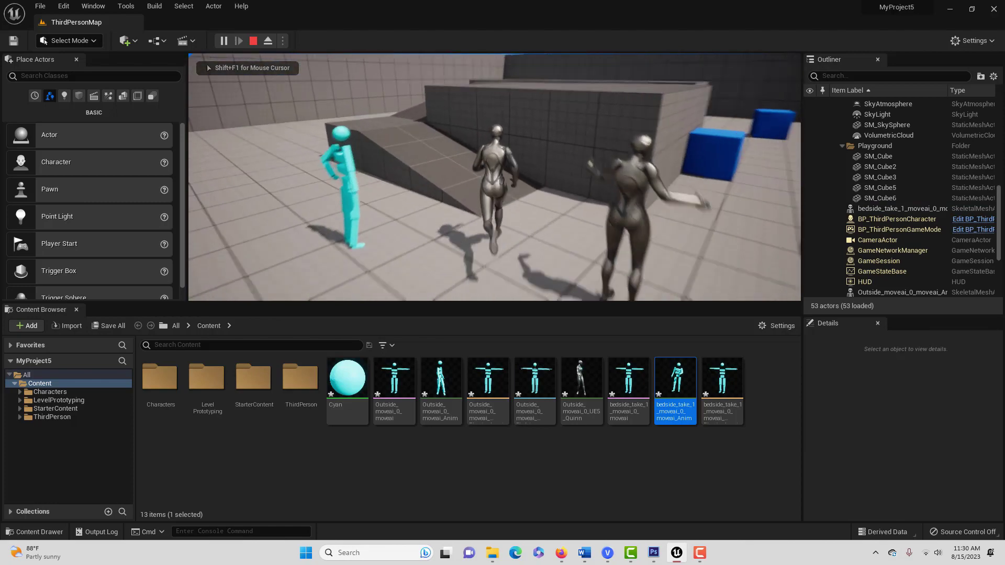
key(w)
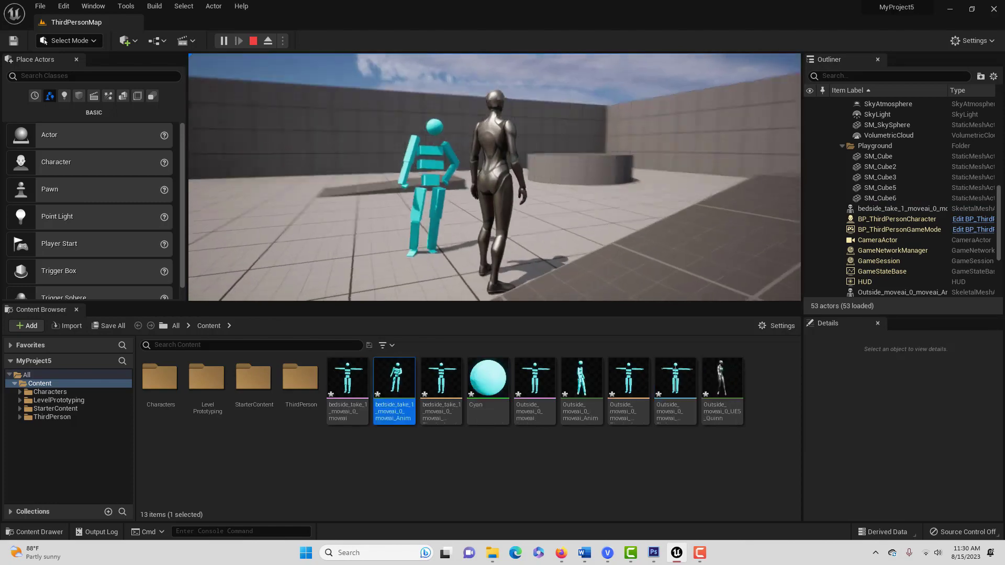
key(w)
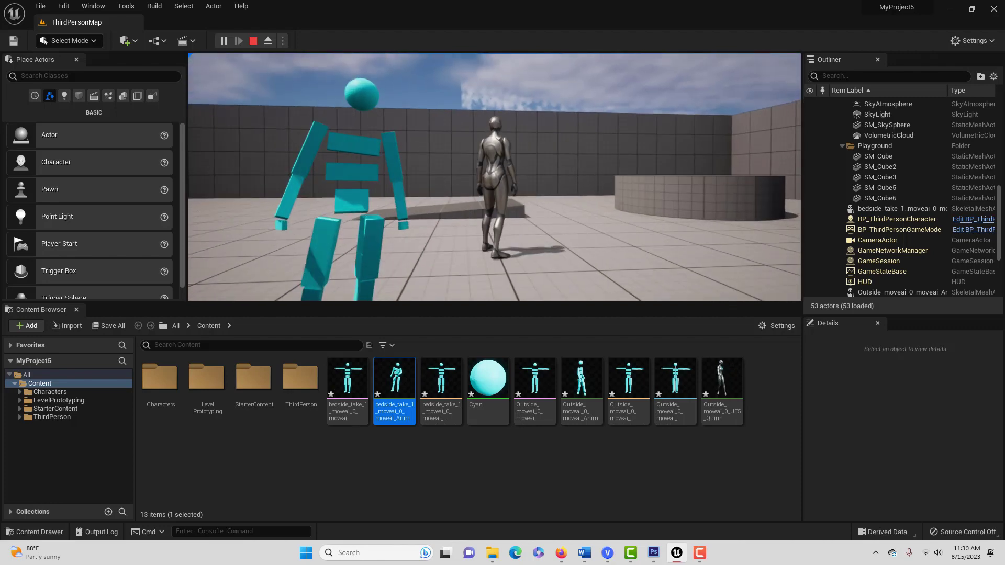
key(s)
key(s)
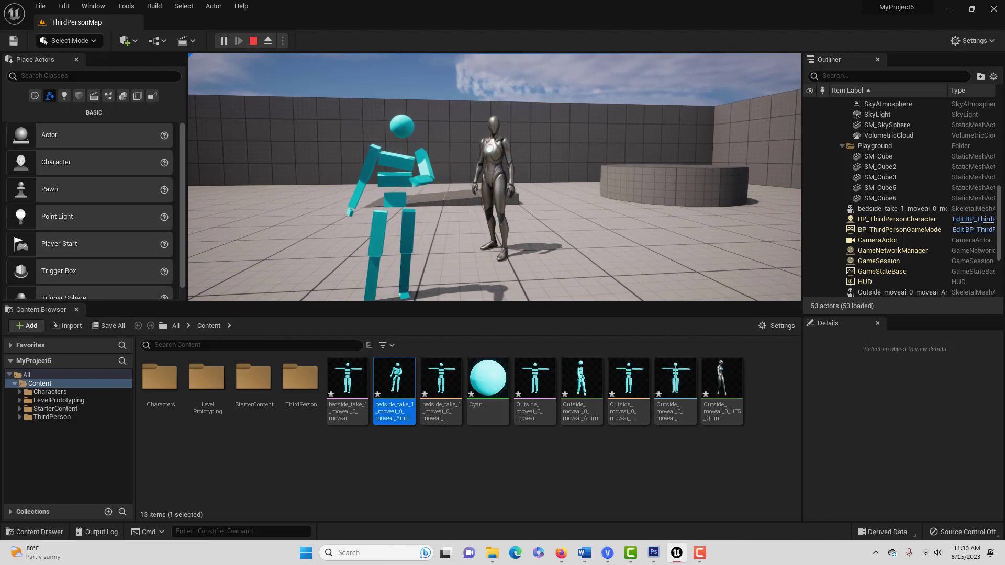
key(w)
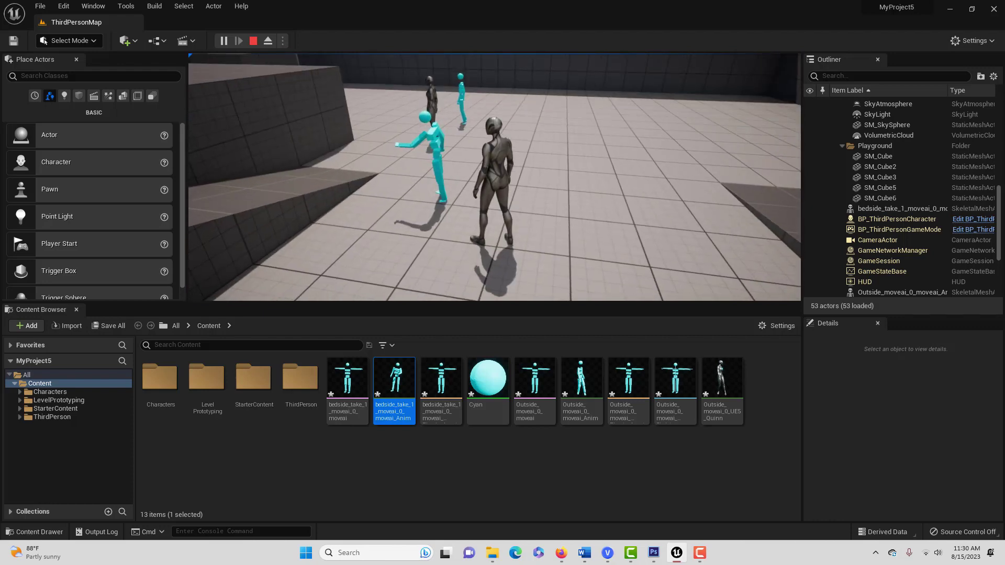
key(w)
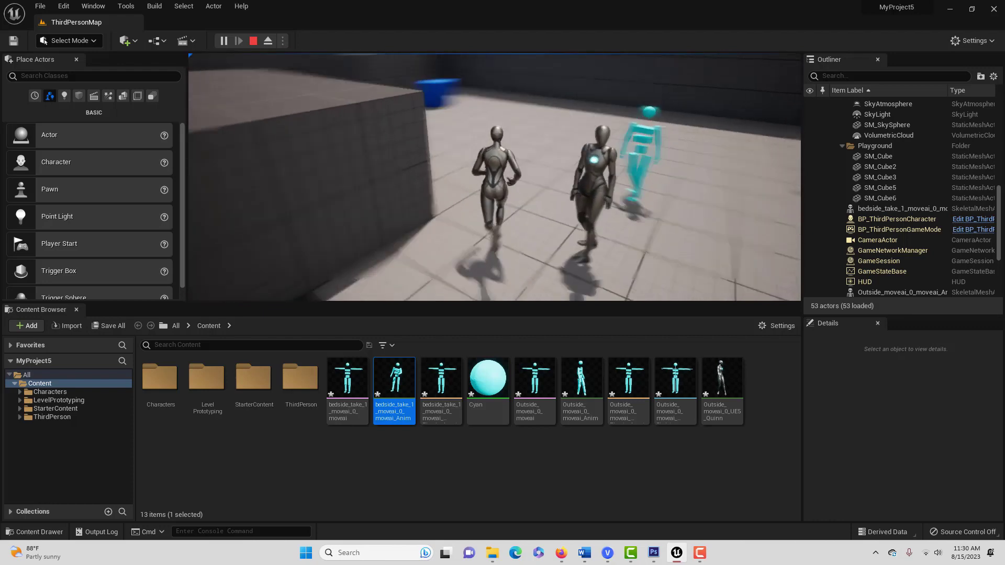
key(w)
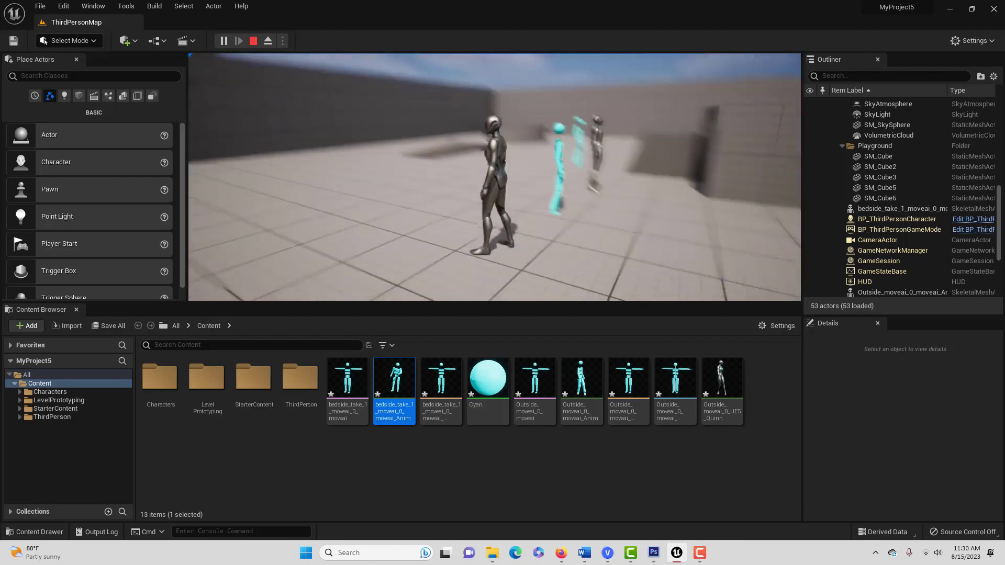
key(w)
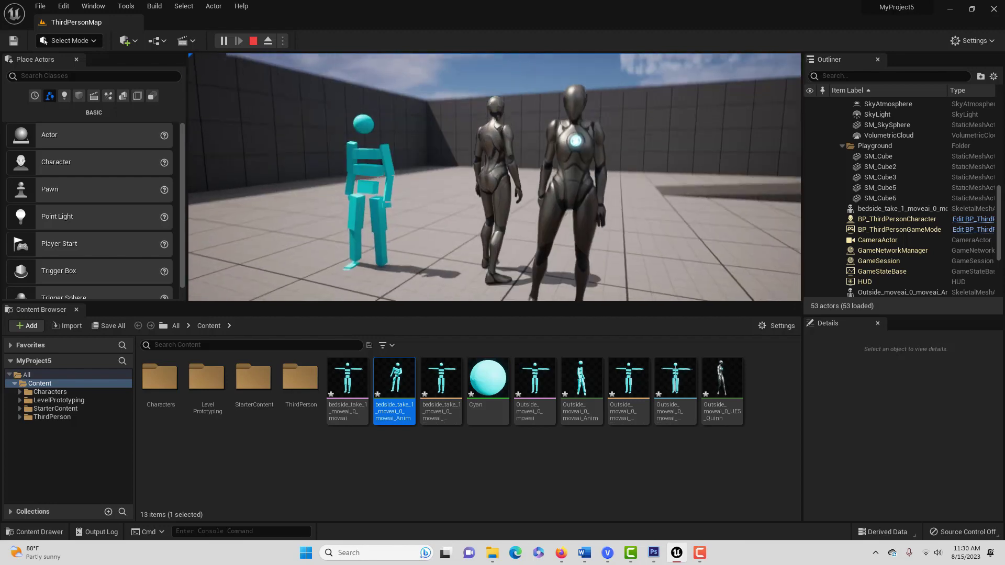
key(w)
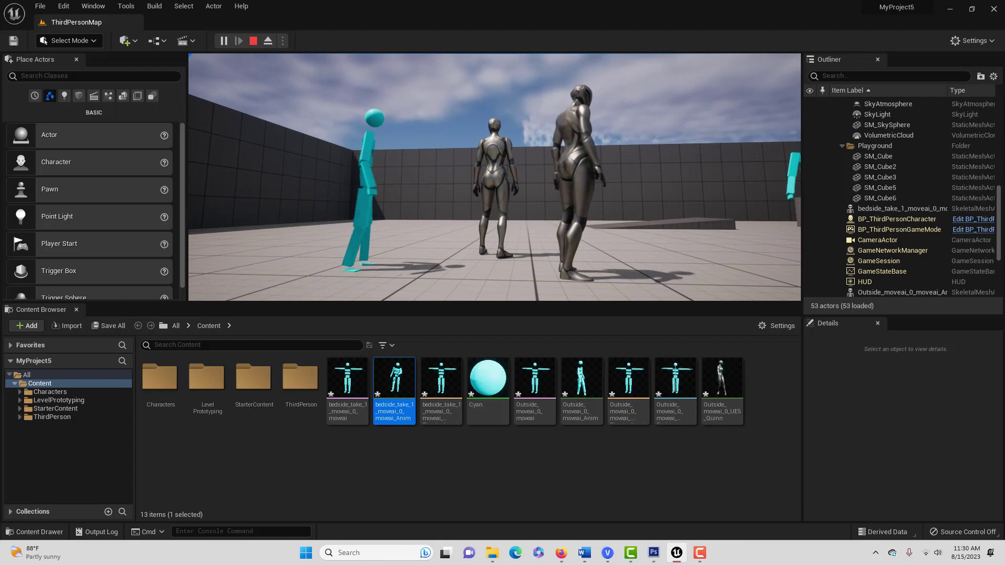